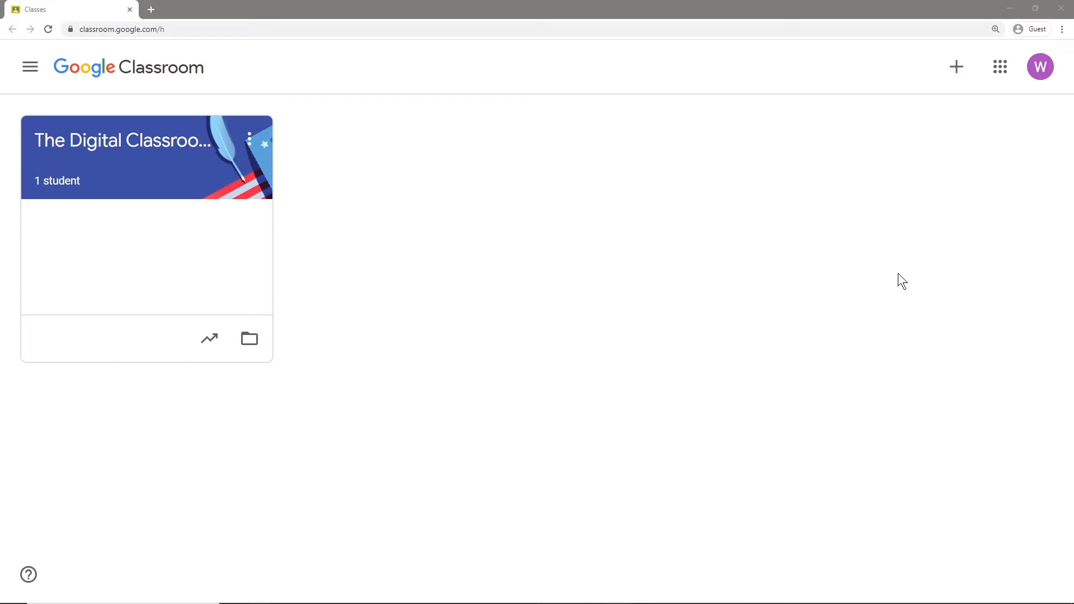
Create a new class named 'Meet Video Example' and land on its Stream page.
click(1001, 67)
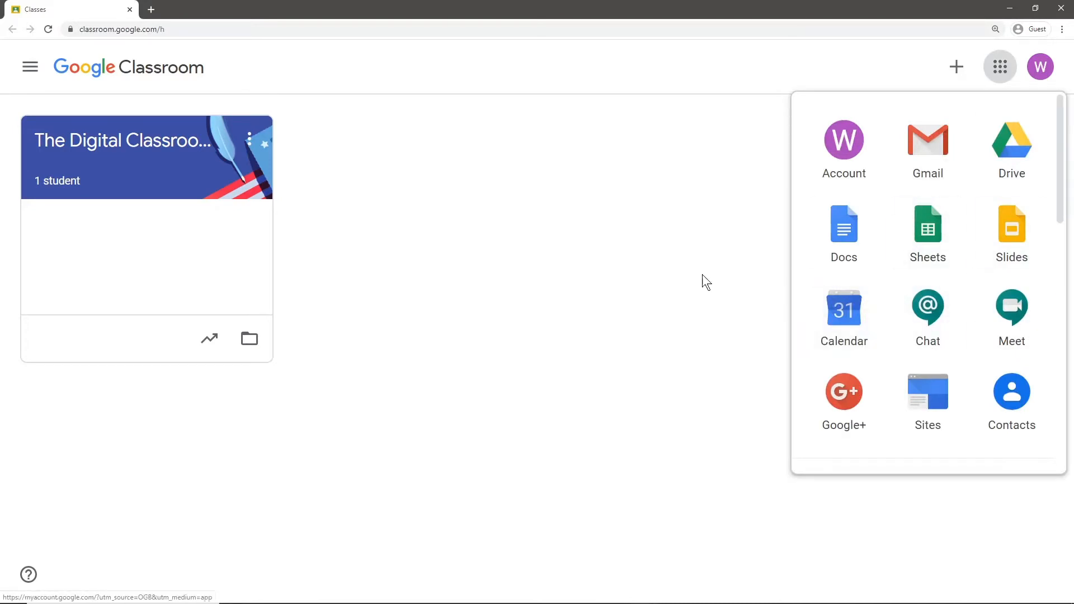
click(655, 262)
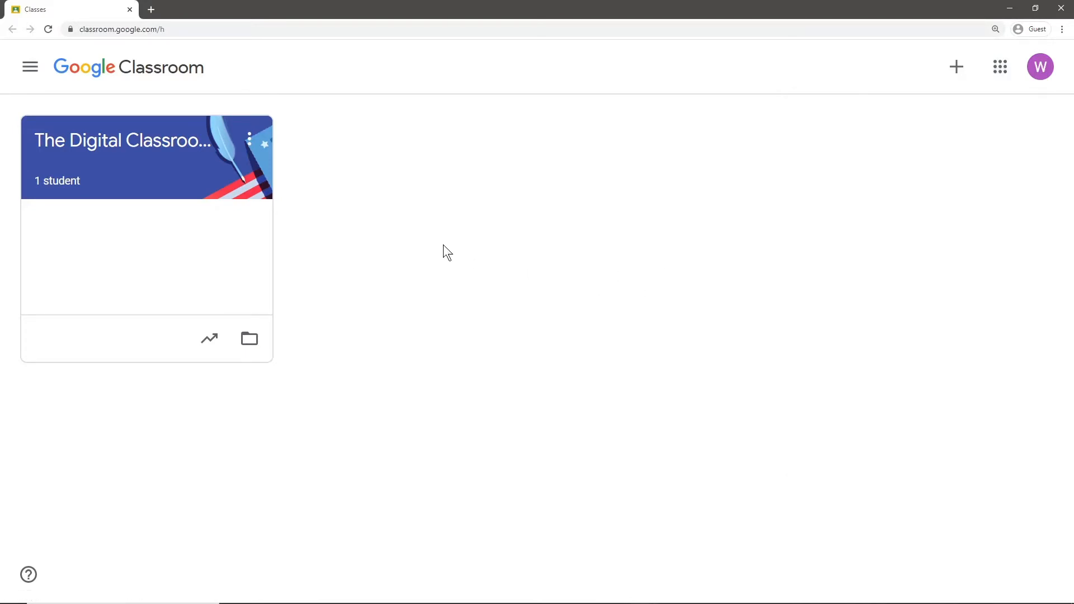
click(957, 67)
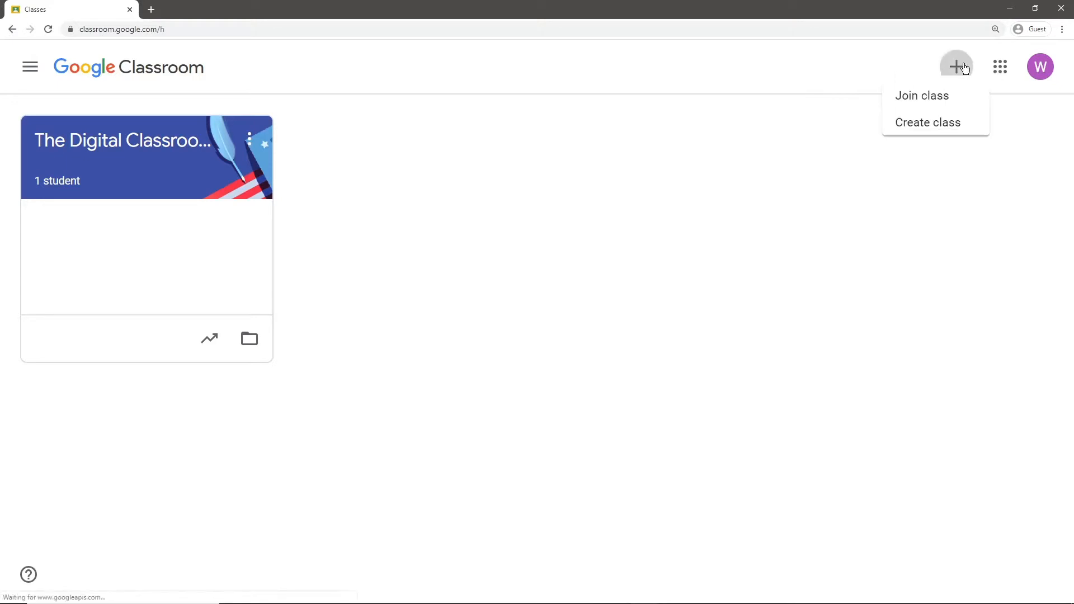
click(923, 135)
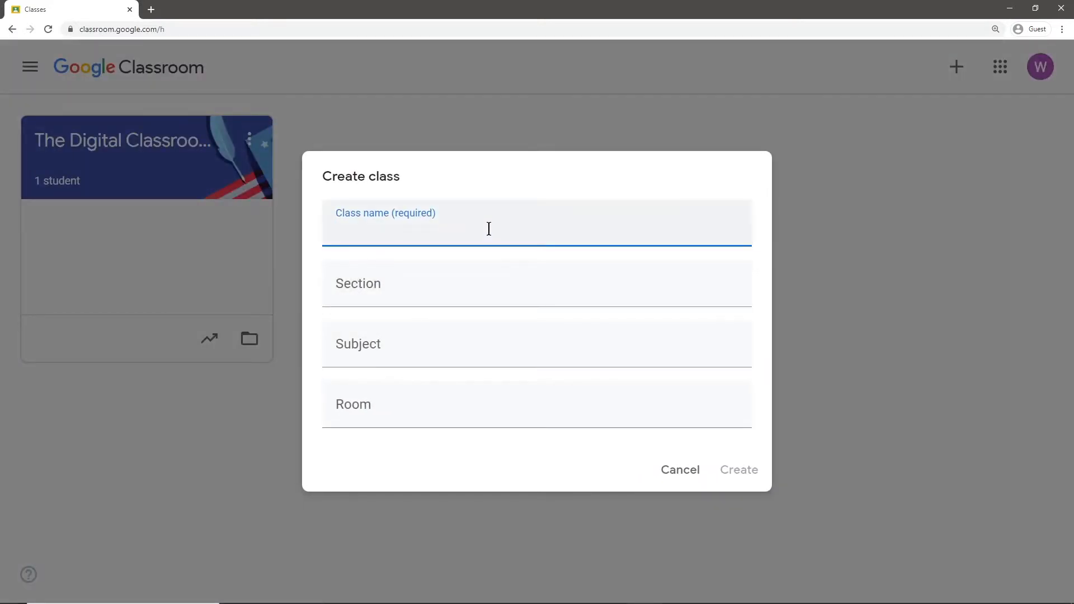
text(Meet Video )
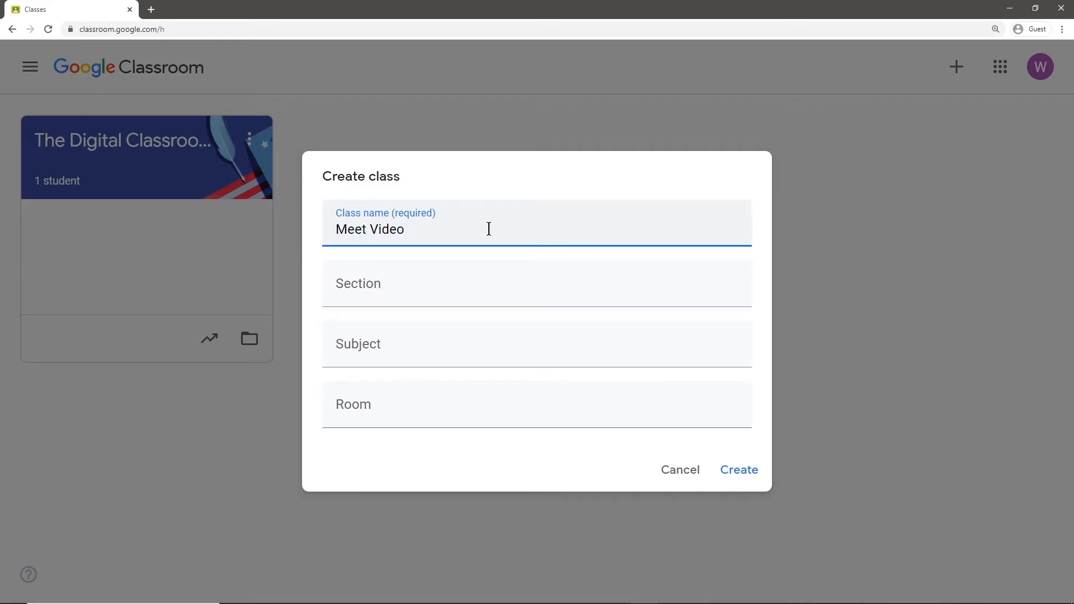
text(Example)
click(756, 484)
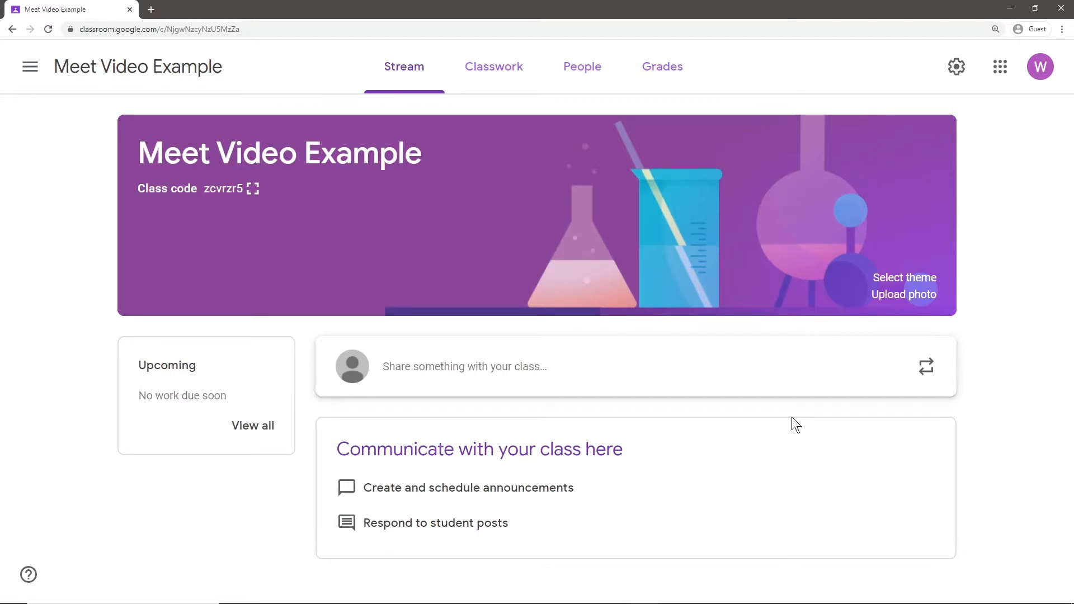
Generate a class Meet link in settings, keep it visible to students, and save.
click(955, 72)
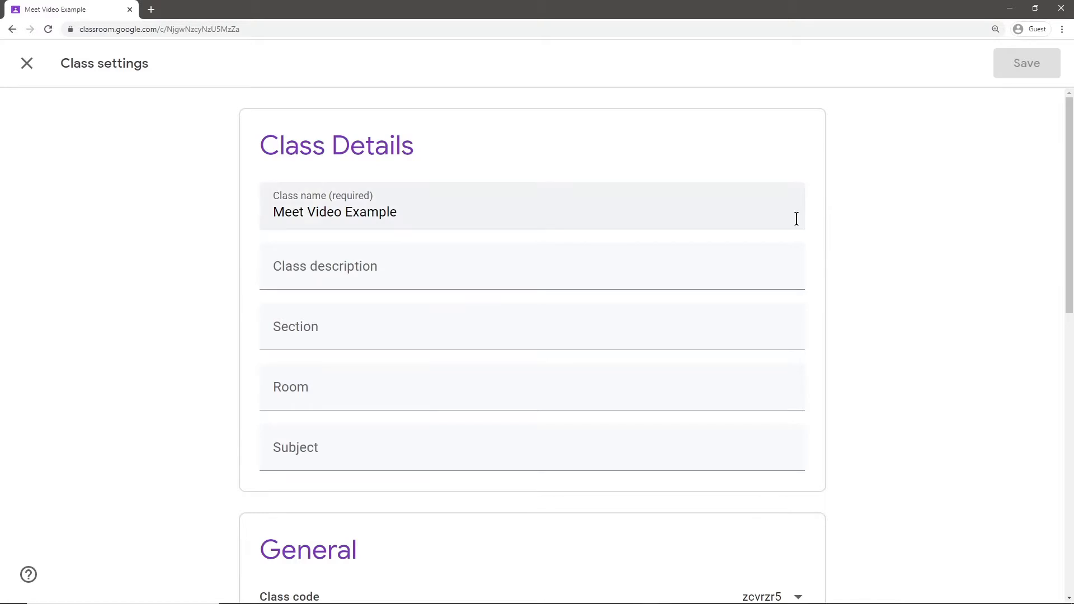
scroll(783, 216, down, 7)
scroll(750, 217, down, 2)
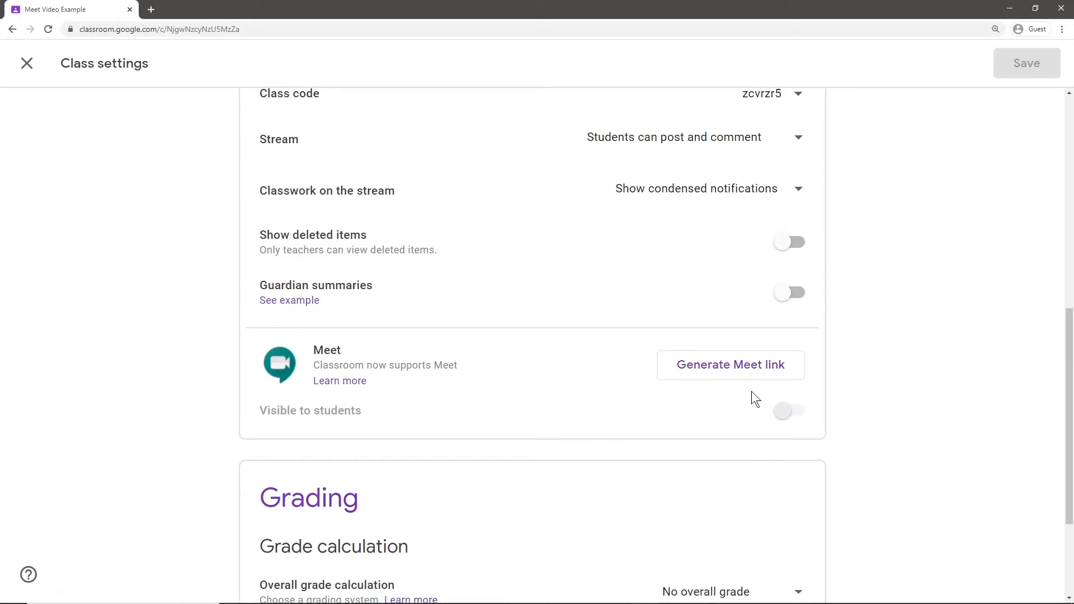
click(714, 374)
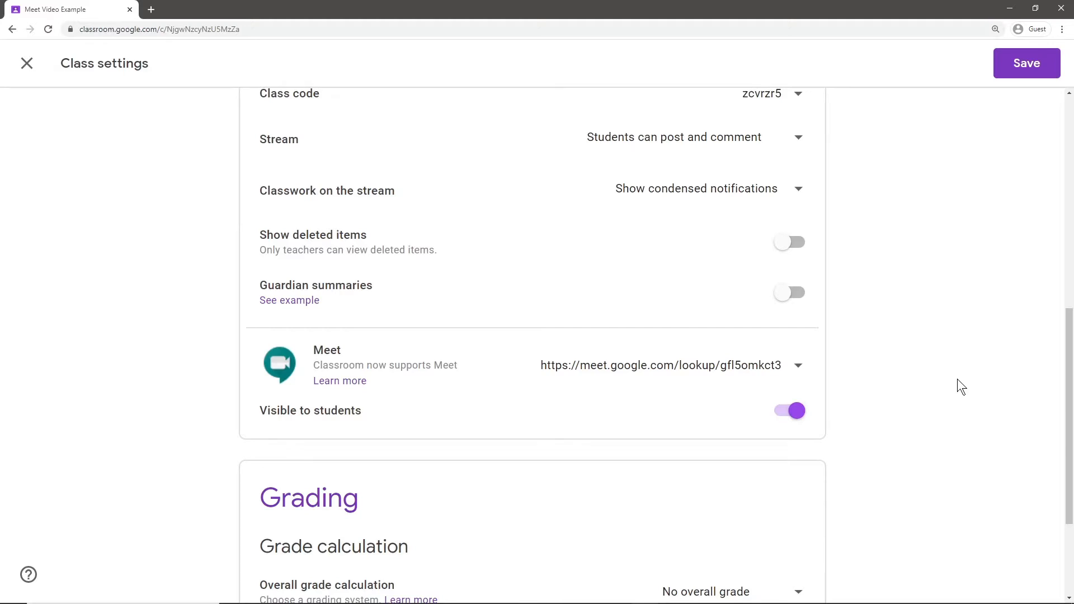
click(798, 369)
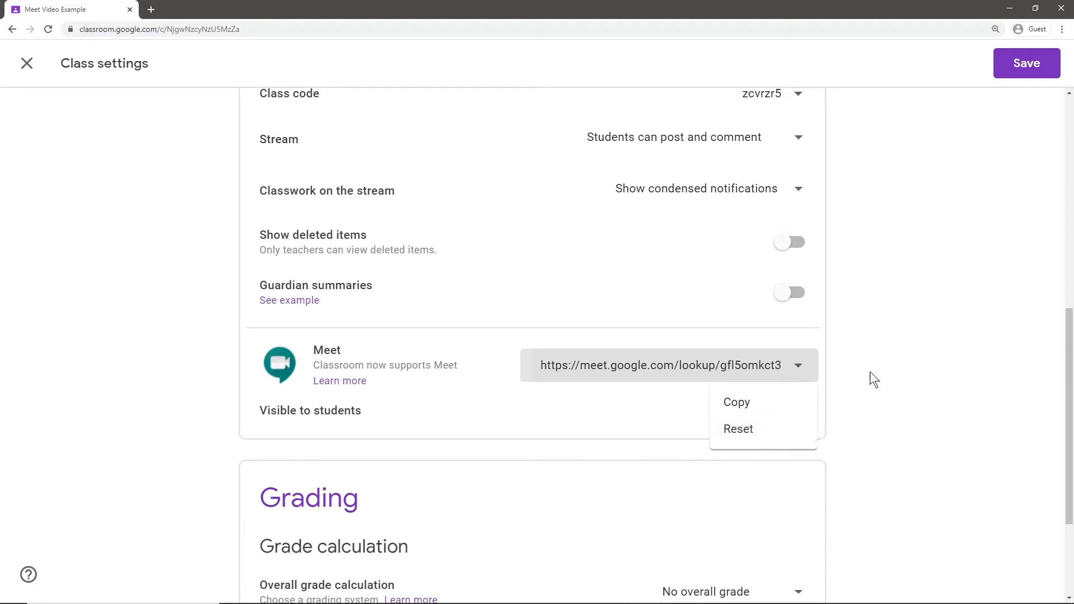
click(838, 347)
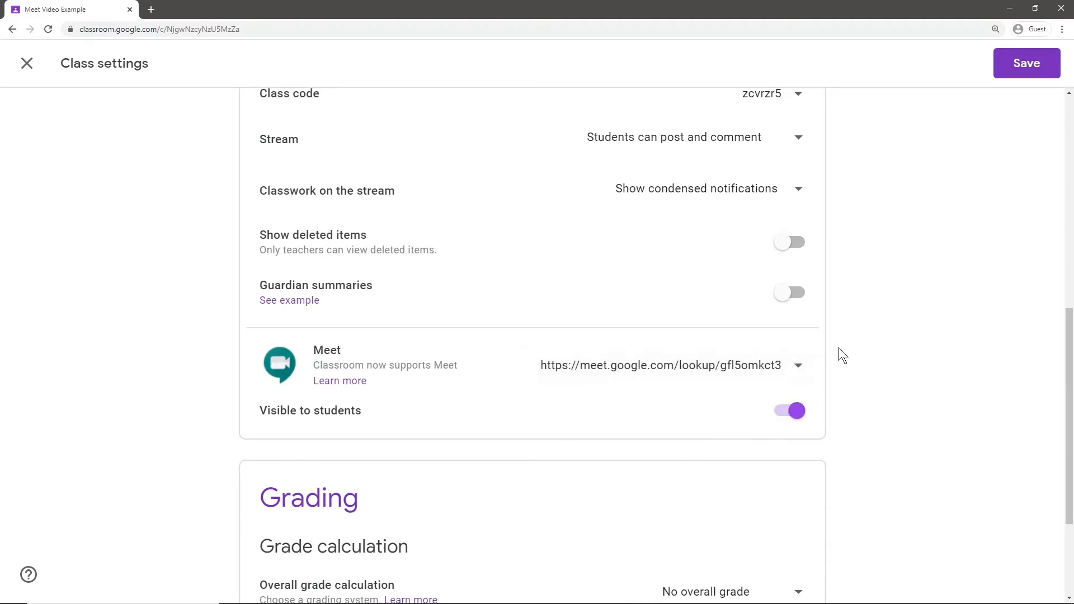
click(1014, 67)
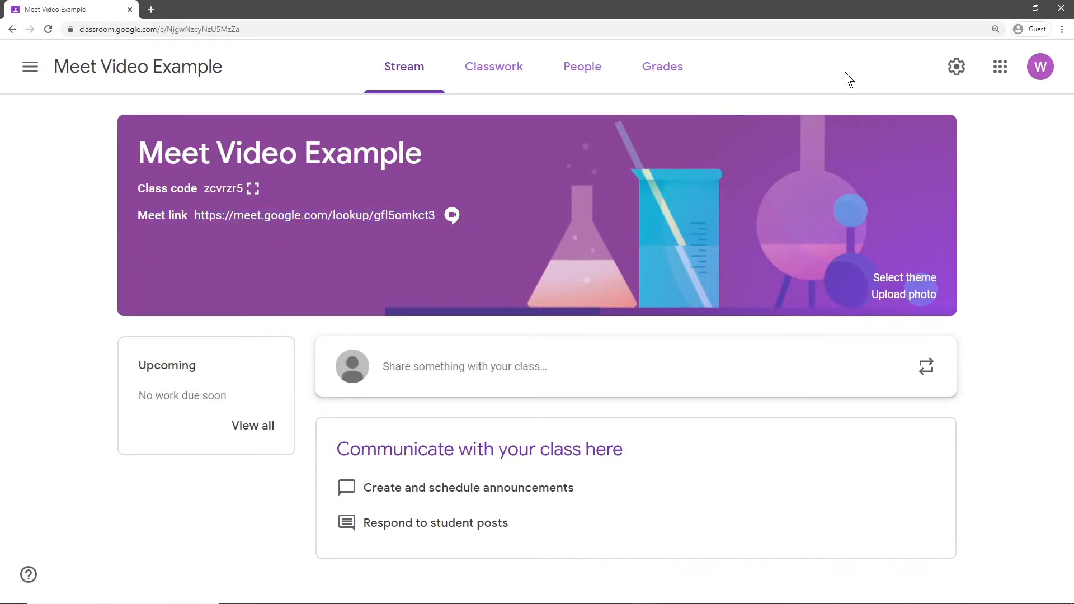
Turn off Visible to students for the Meet link and save the settings.
click(958, 68)
scroll(744, 280, down, 7)
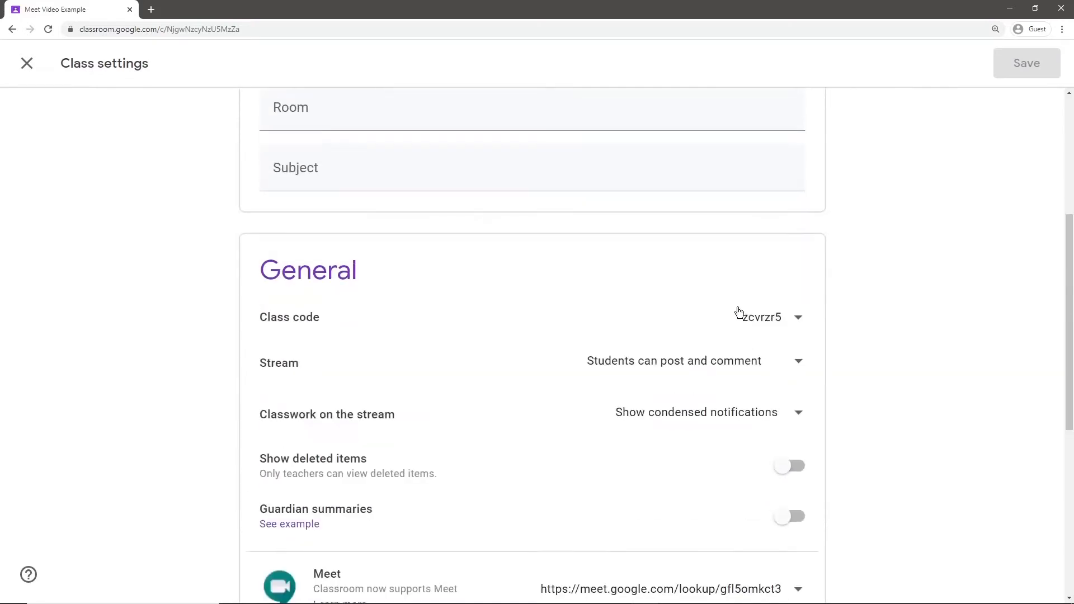
click(788, 530)
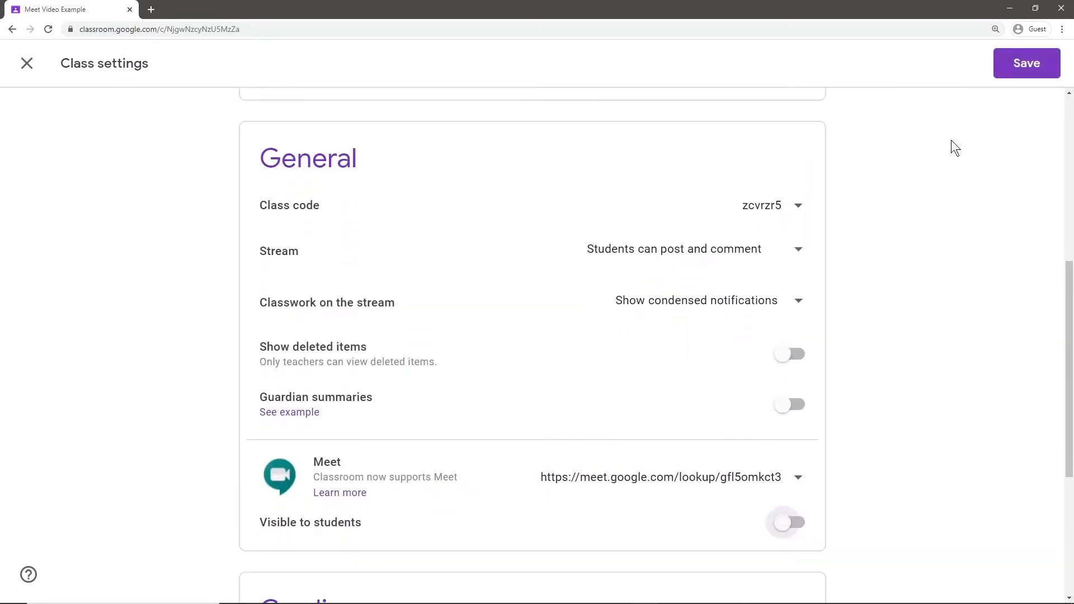
click(1019, 73)
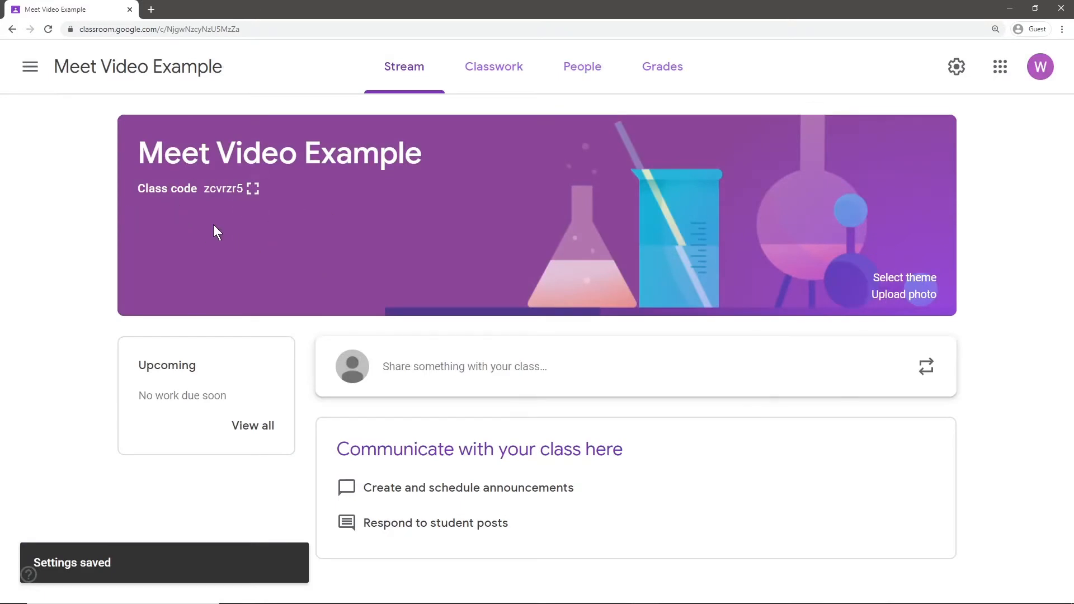
Turn Visible to students back on for the Meet link and save again.
click(956, 67)
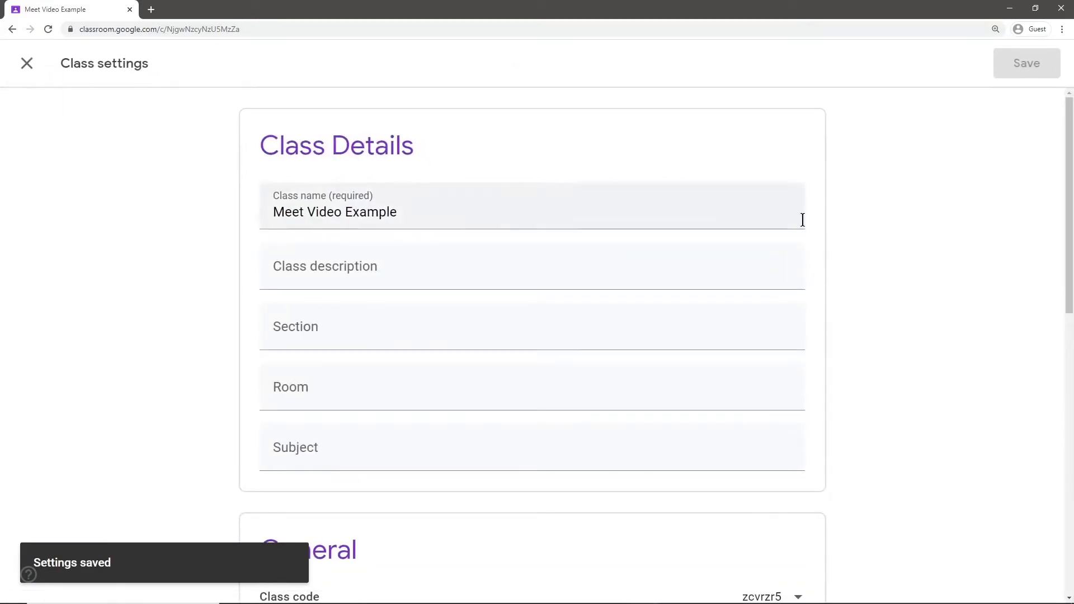
scroll(750, 350, down, 8)
click(793, 467)
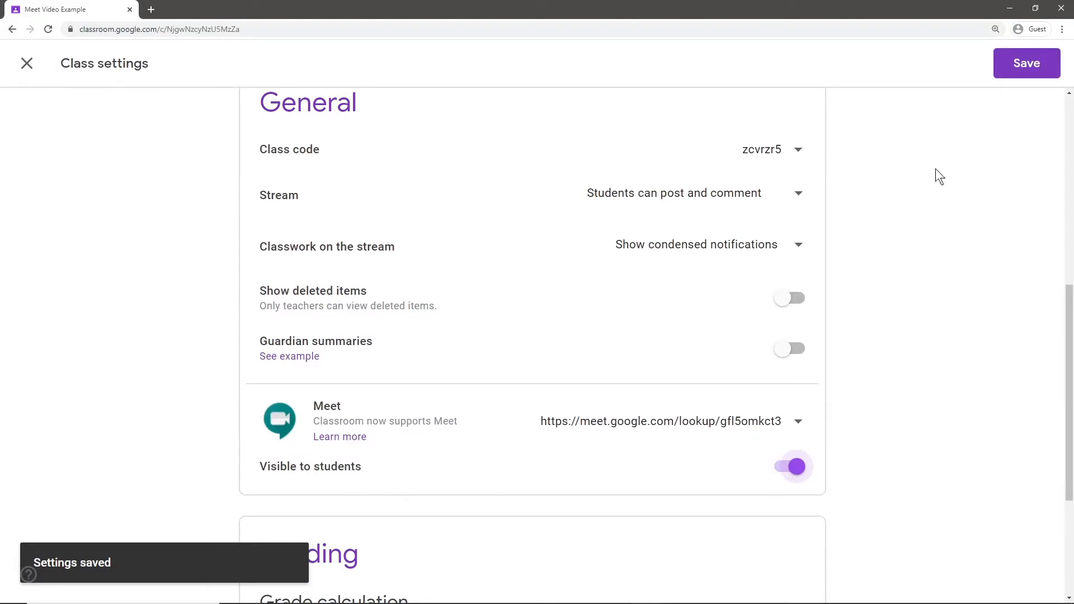
click(1028, 67)
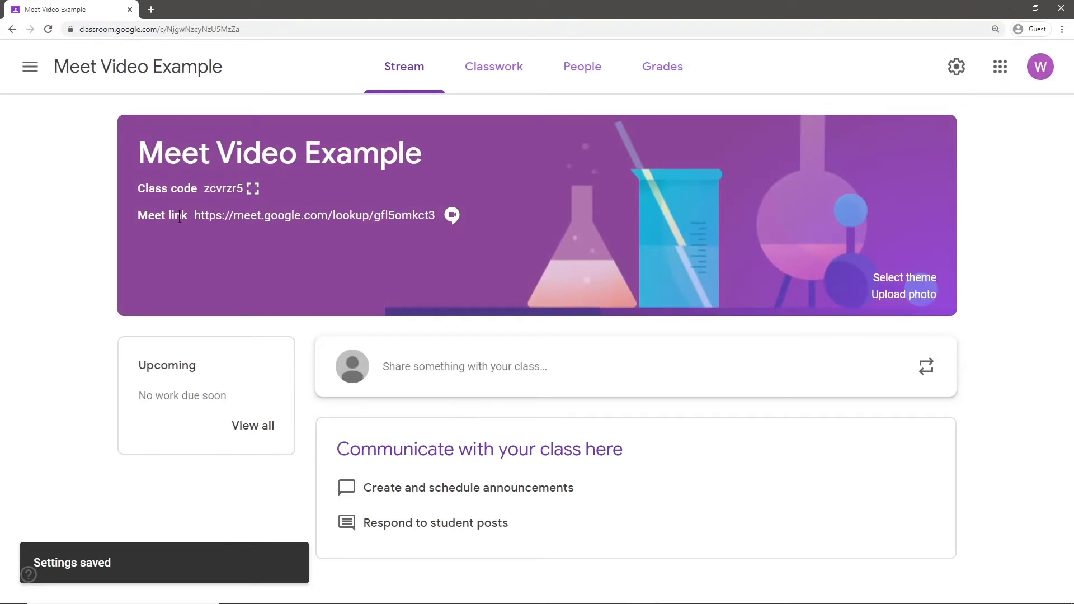
From the Classwork page, try the class Meet call, then close its tab.
click(494, 68)
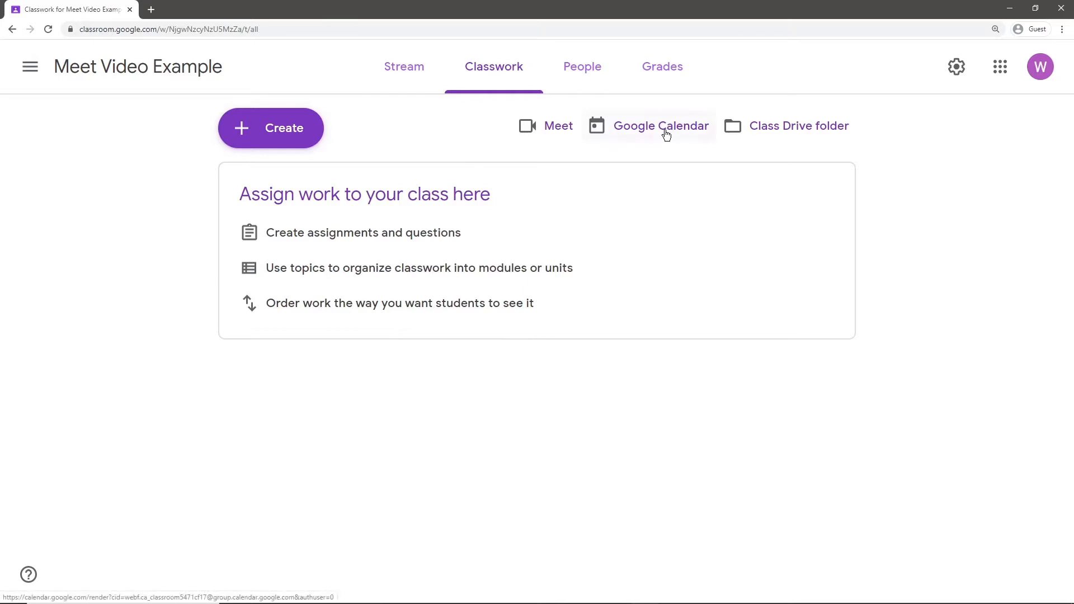
click(540, 131)
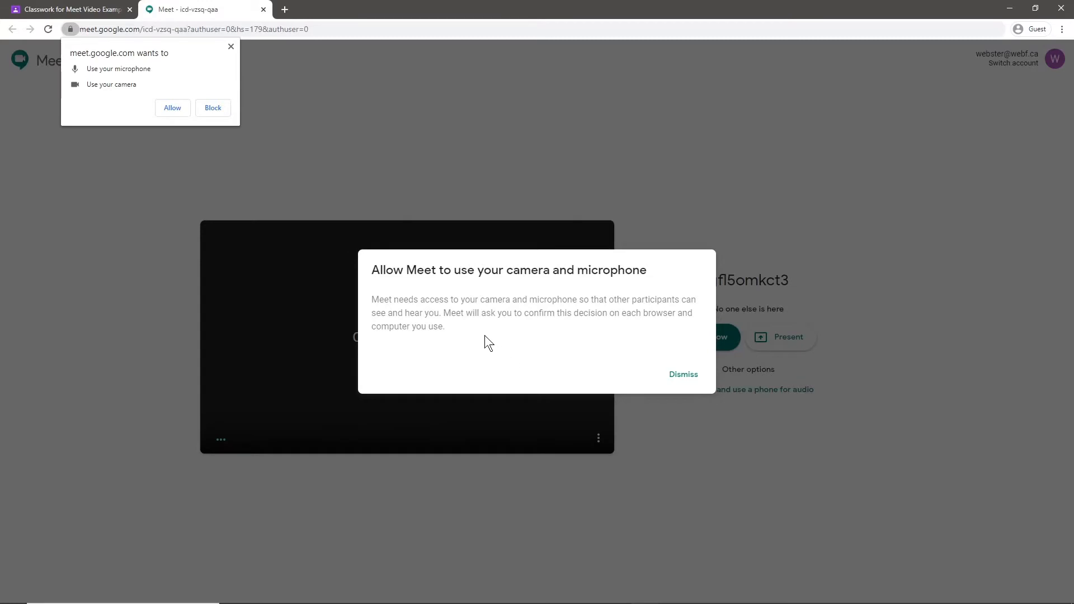
click(263, 10)
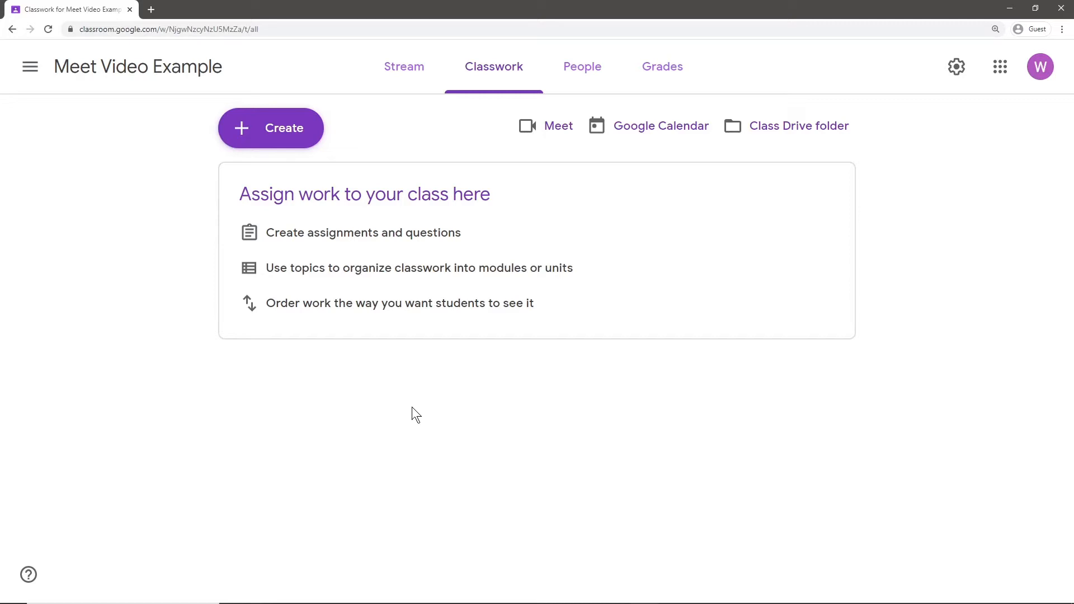
Open the class calendar in Google Calendar.
click(1001, 66)
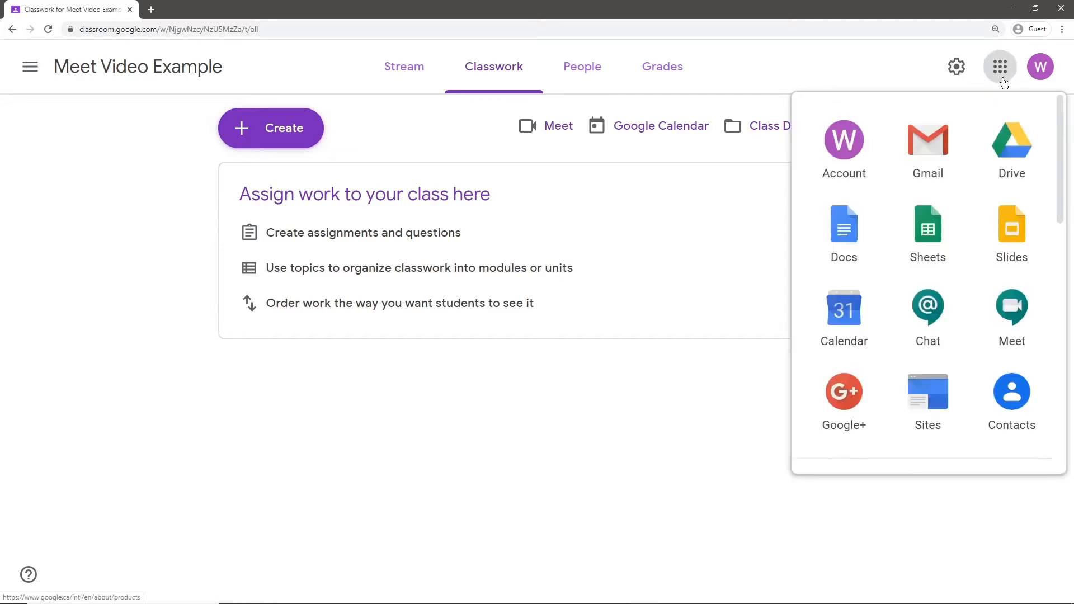
click(618, 404)
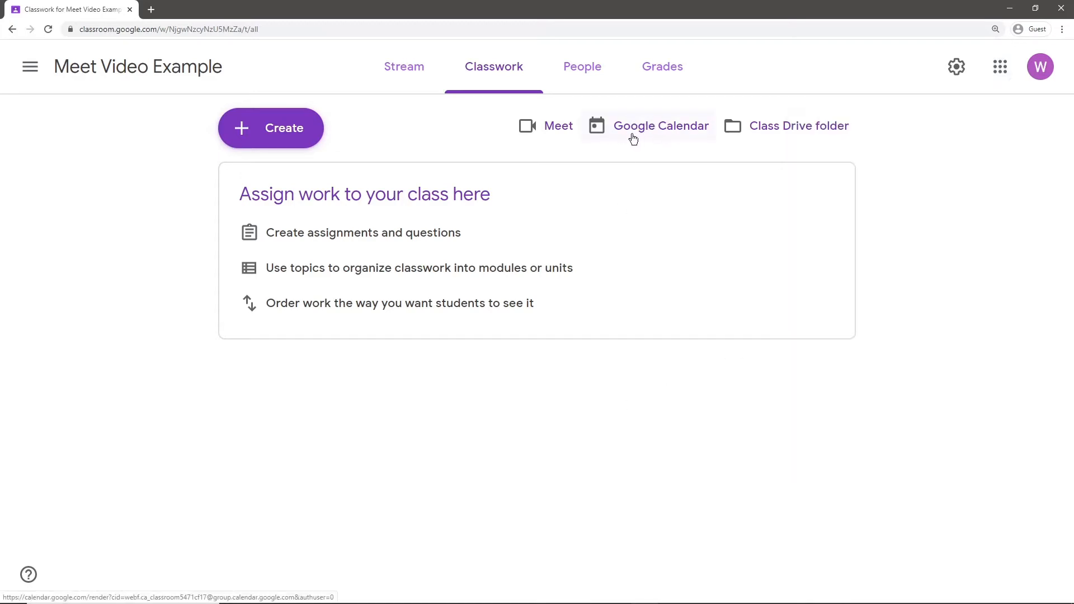
click(657, 133)
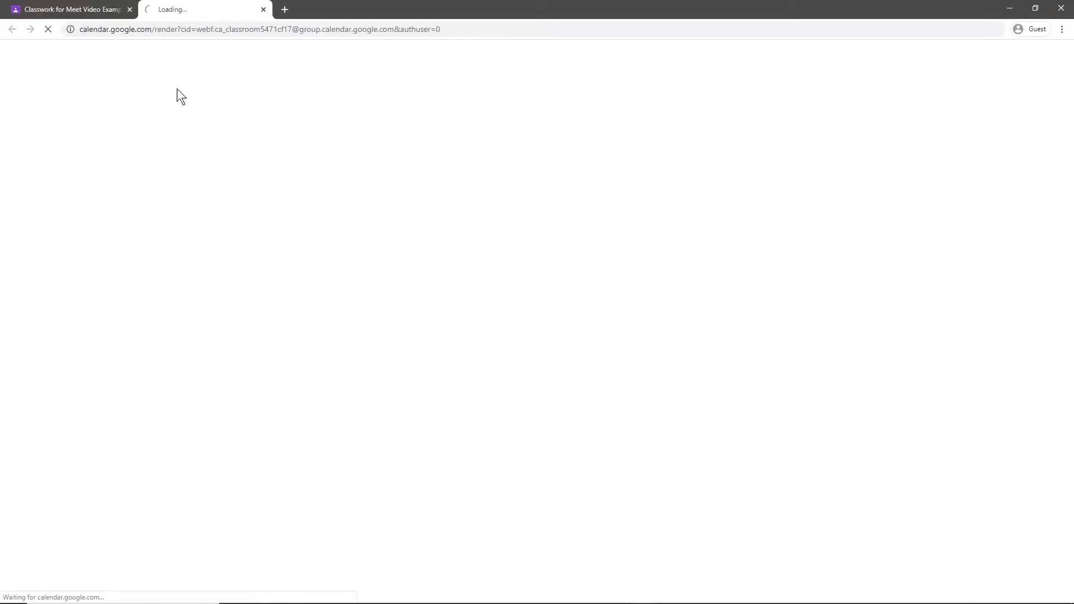
Zoom the browser in so the calendar page appears larger.
click(1062, 30)
click(1026, 94)
click(1026, 94)
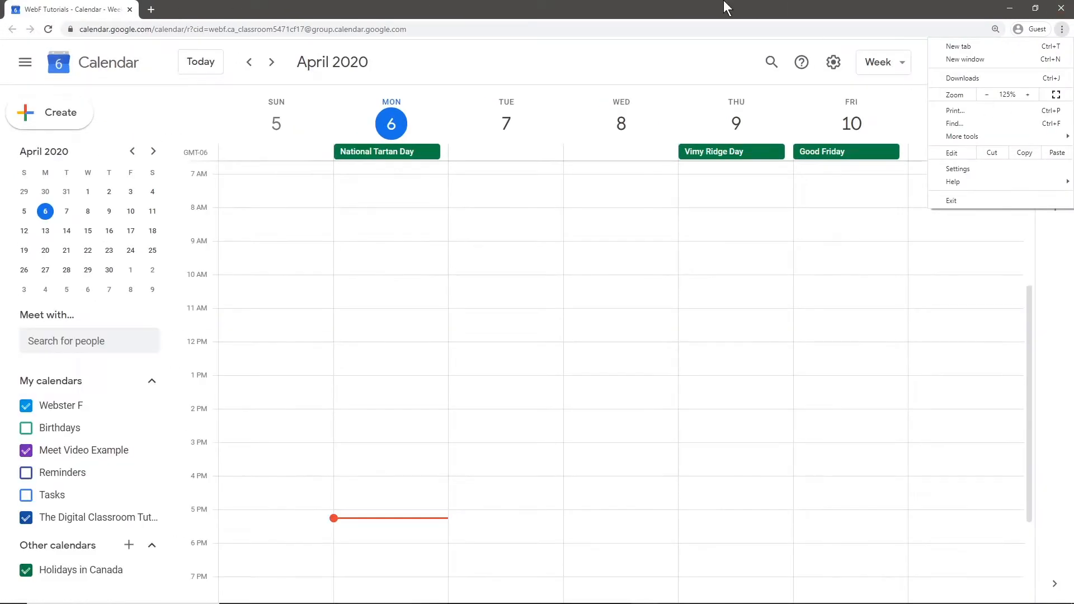
click(724, 6)
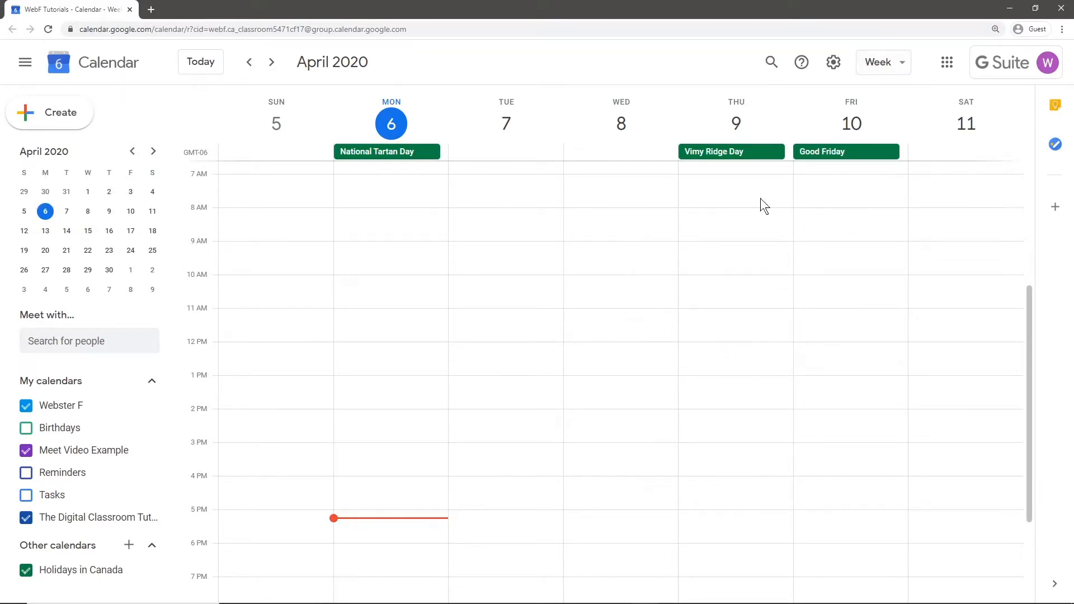
Switch the calendar to Month, then Year, then back to Week view.
click(891, 68)
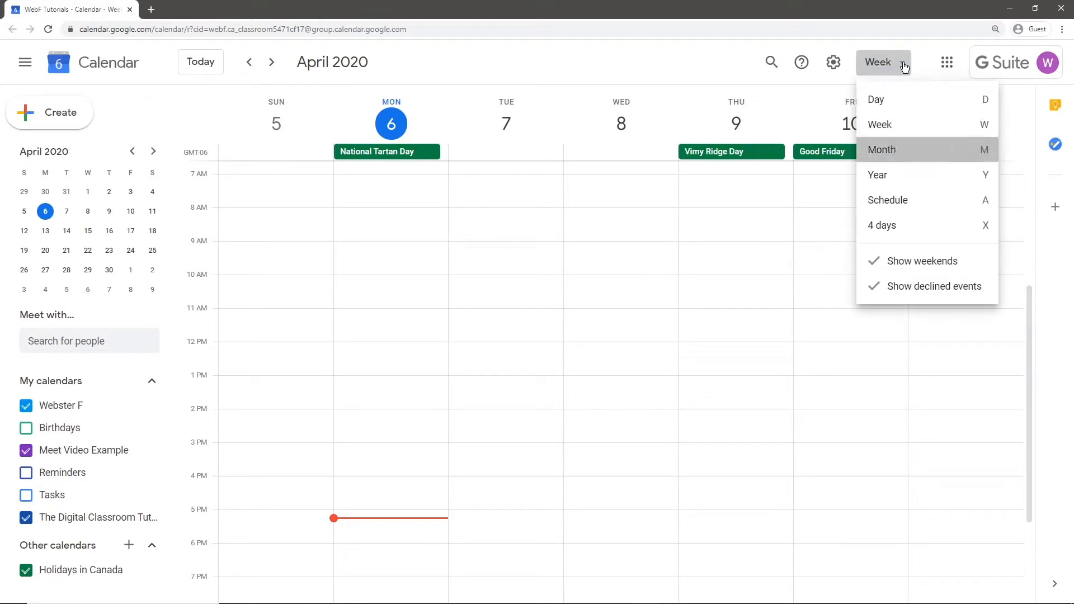
click(887, 150)
click(894, 65)
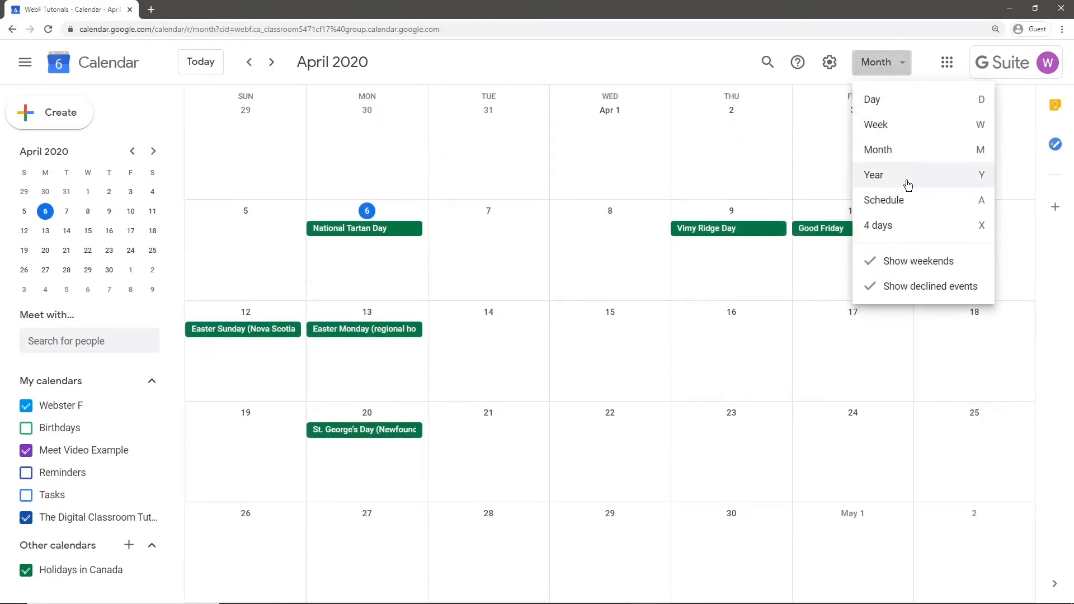
click(902, 170)
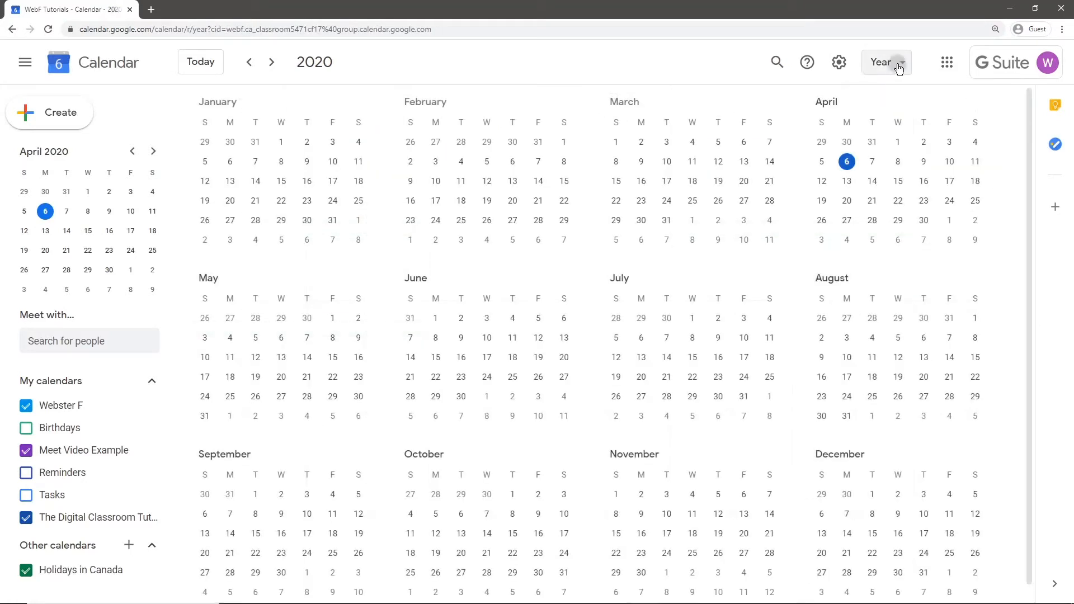
click(897, 68)
click(890, 125)
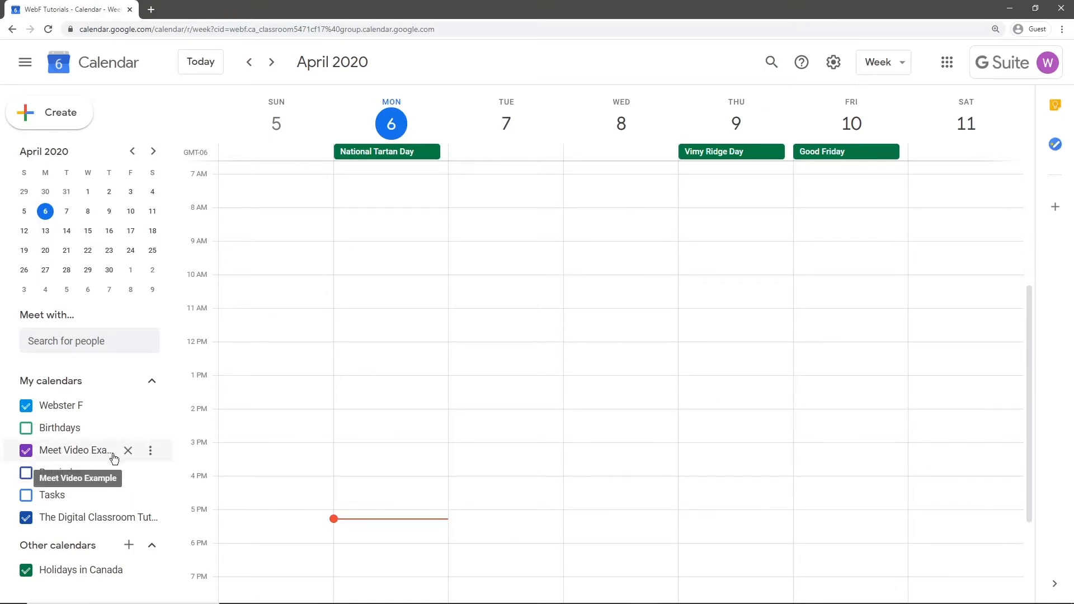
Uncheck Meet Video Example under My calendars to hide its events.
click(22, 454)
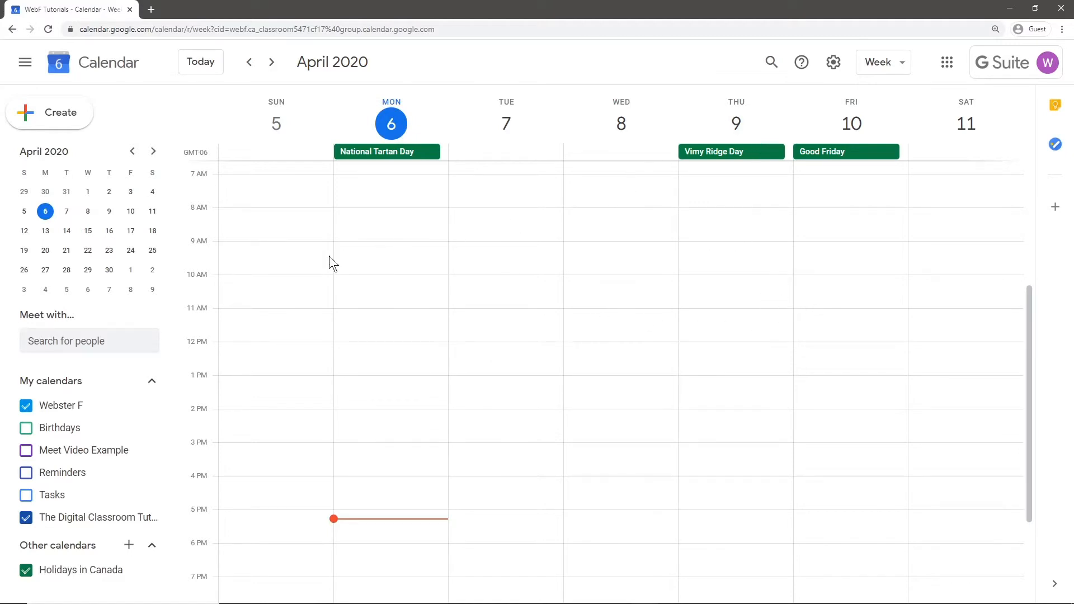
Create an Apr 9, 9–10am event in the full editor, titled as a meeting with a student's parents.
click(740, 253)
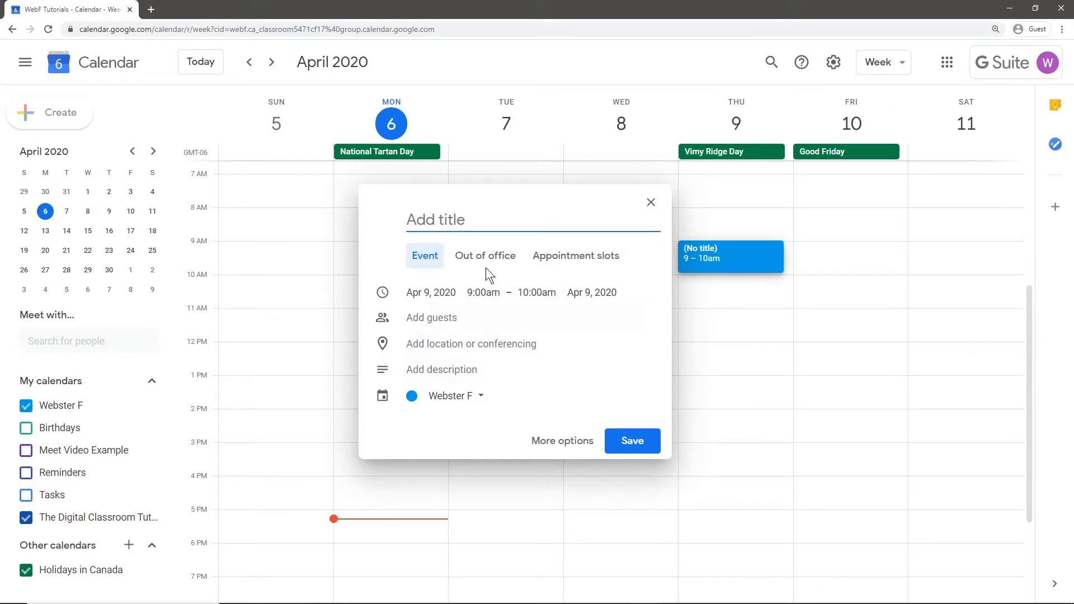
click(571, 442)
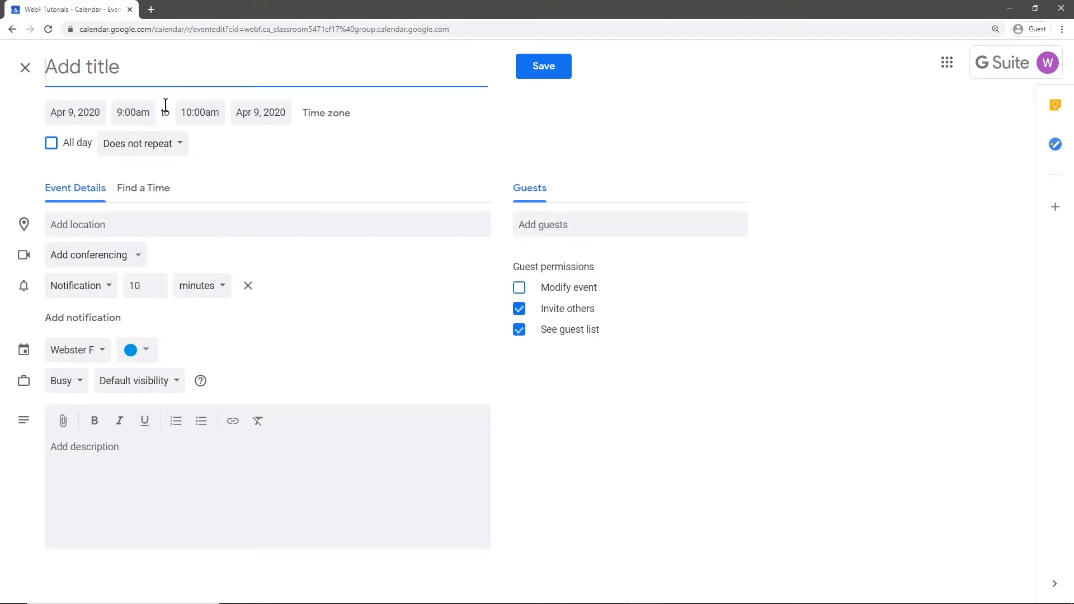
text(Meeting)
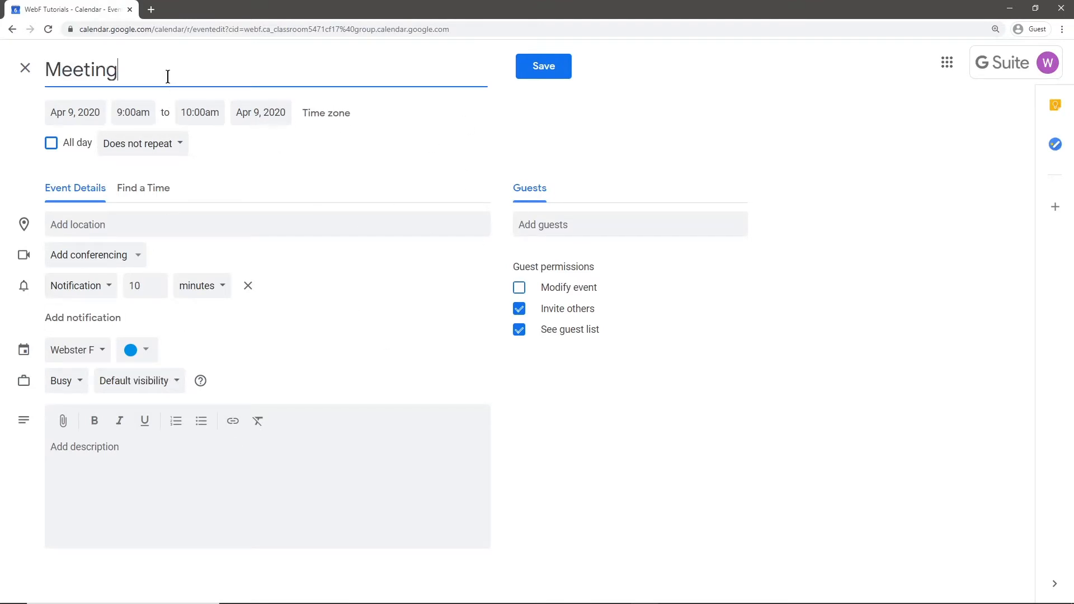
text( With John's Parent)
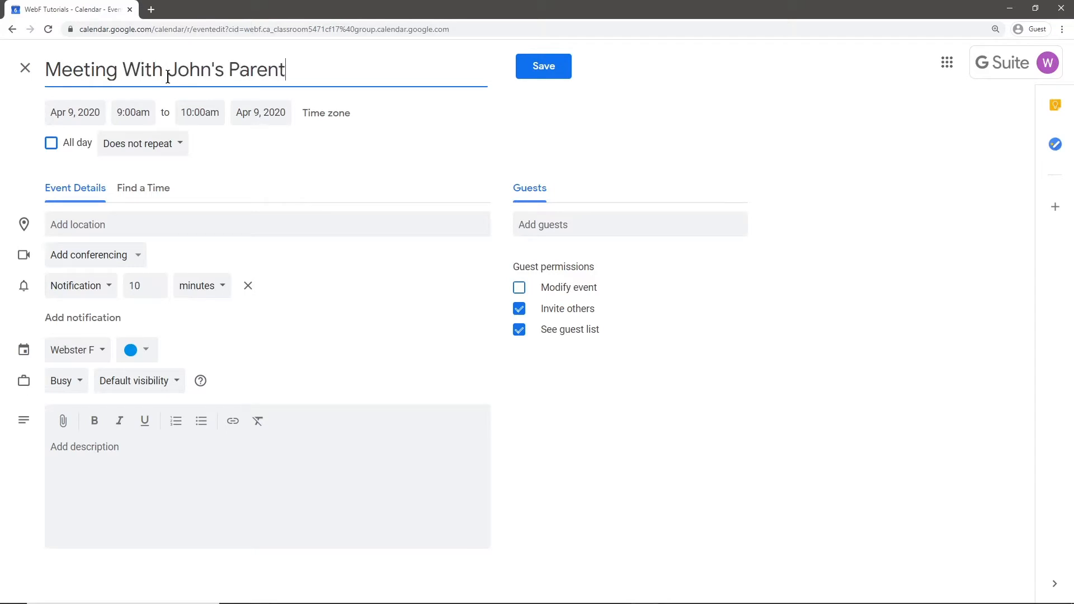
text(e)
key(BackSpace)
text(s)
click(739, 133)
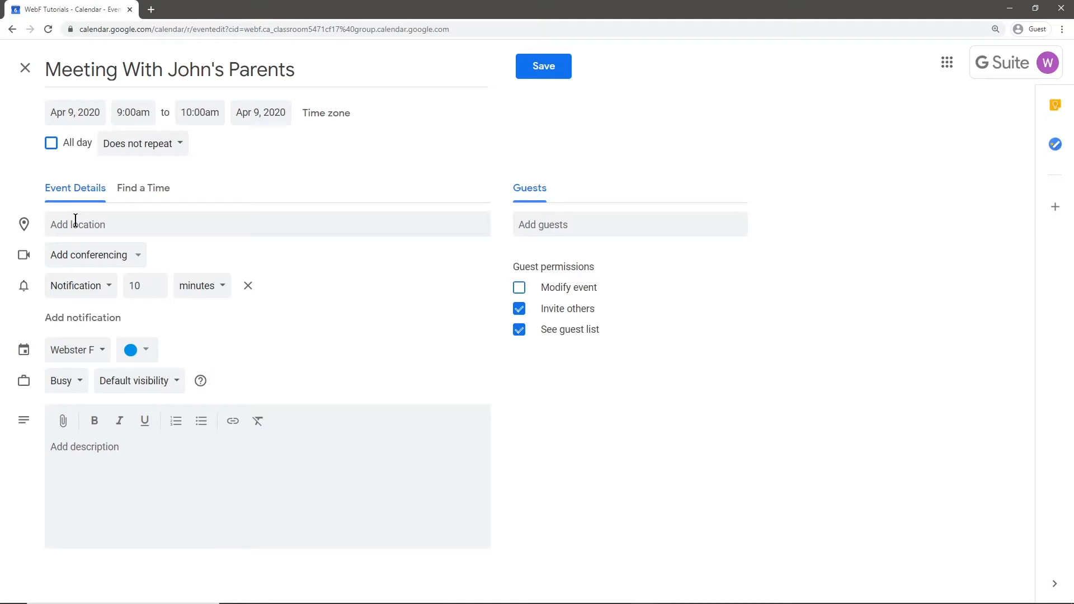
Add Hangouts Meet conferencing and keep the event on the user's own calendar.
click(123, 257)
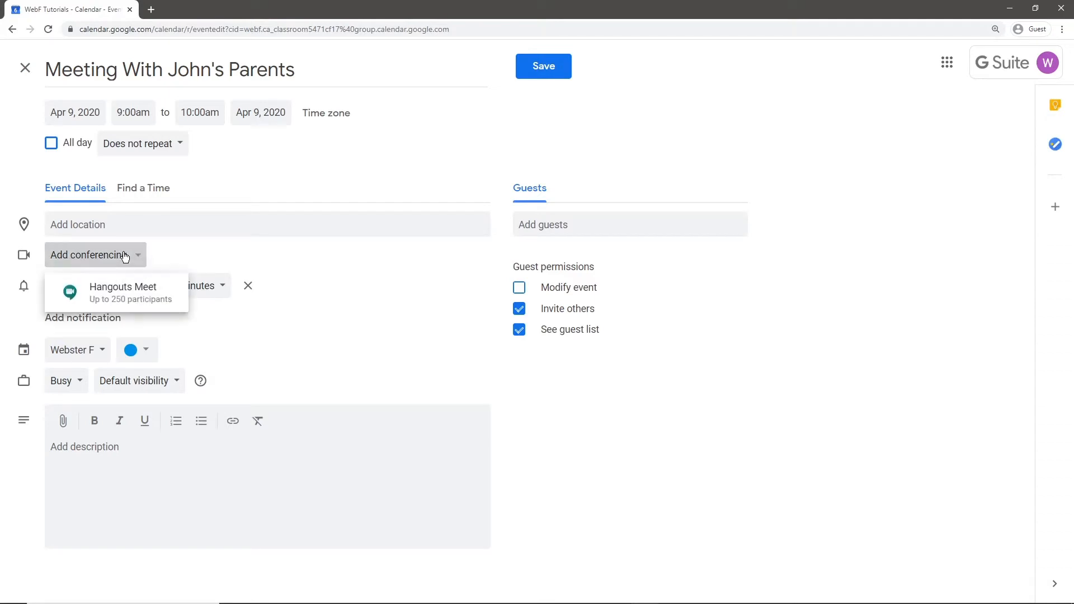
click(123, 294)
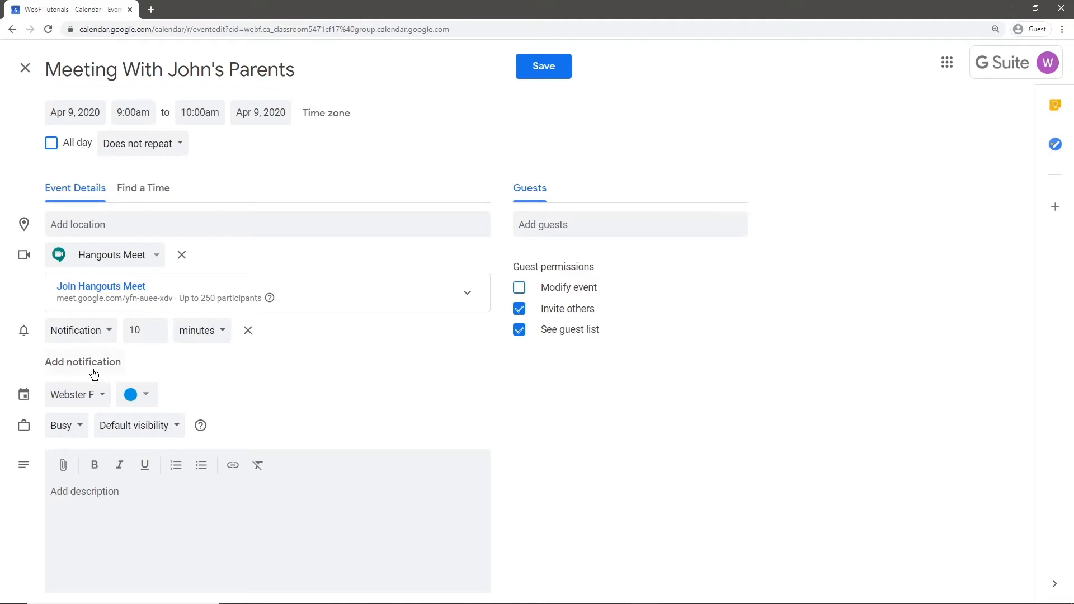
click(82, 399)
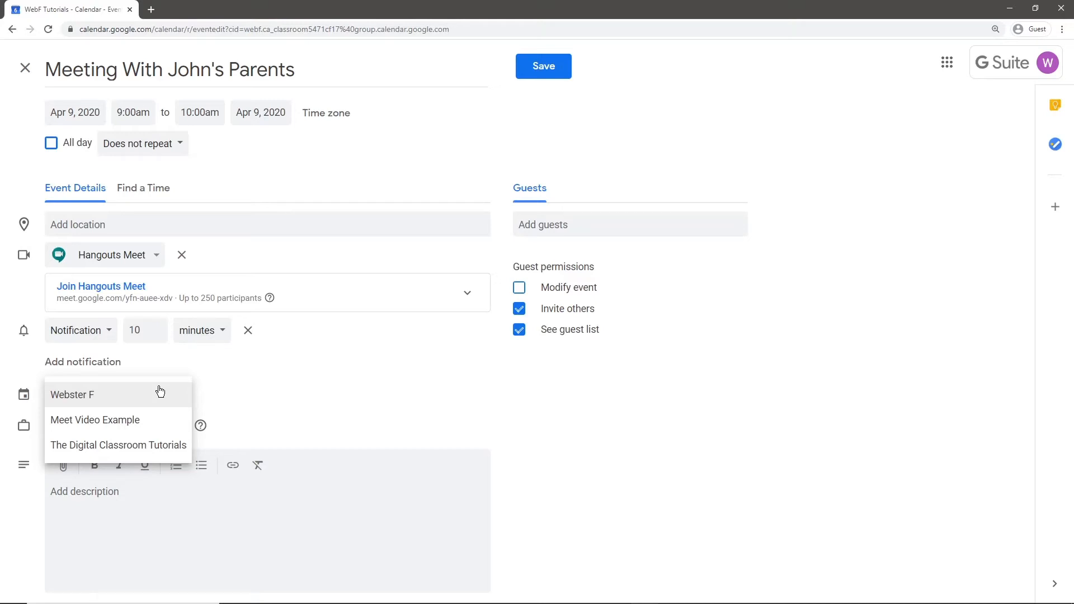
click(160, 393)
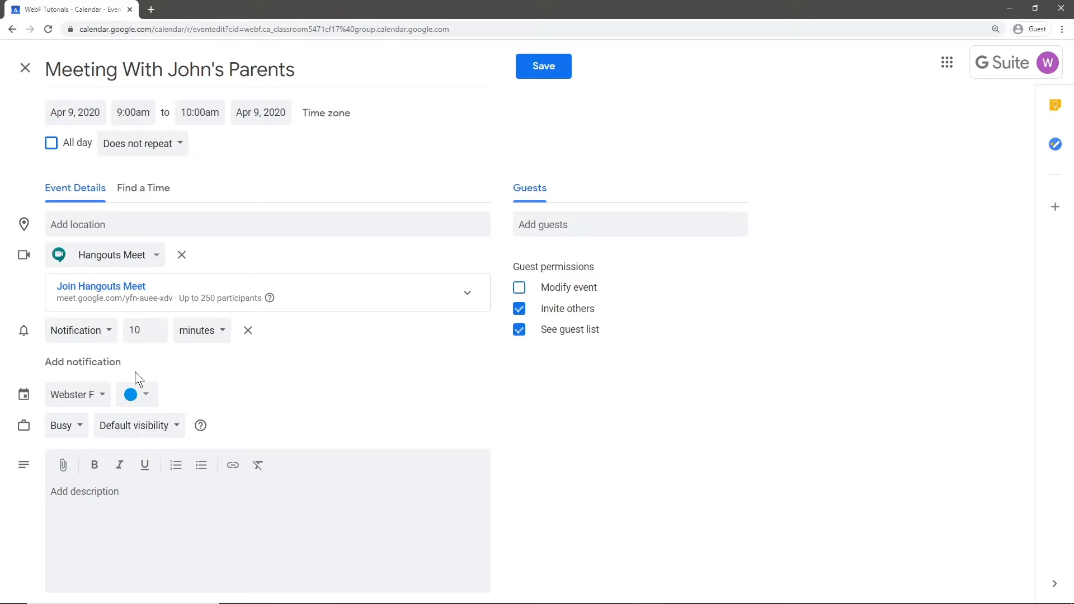
Enter the description 'RE: Mathematics help and planning'.
click(293, 483)
text(RE: Mathematics help and planning)
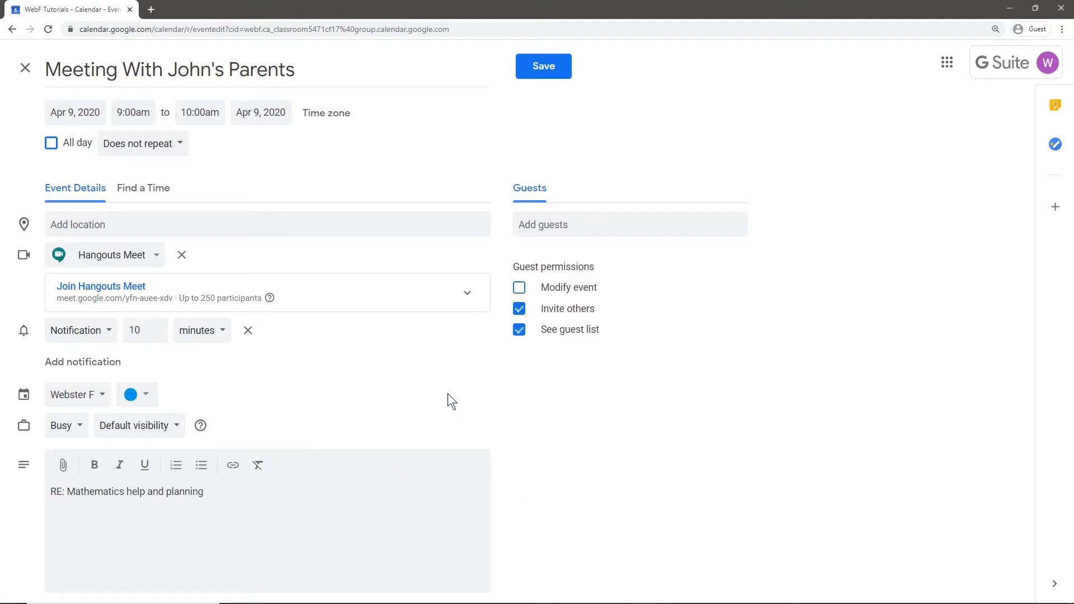
click(564, 227)
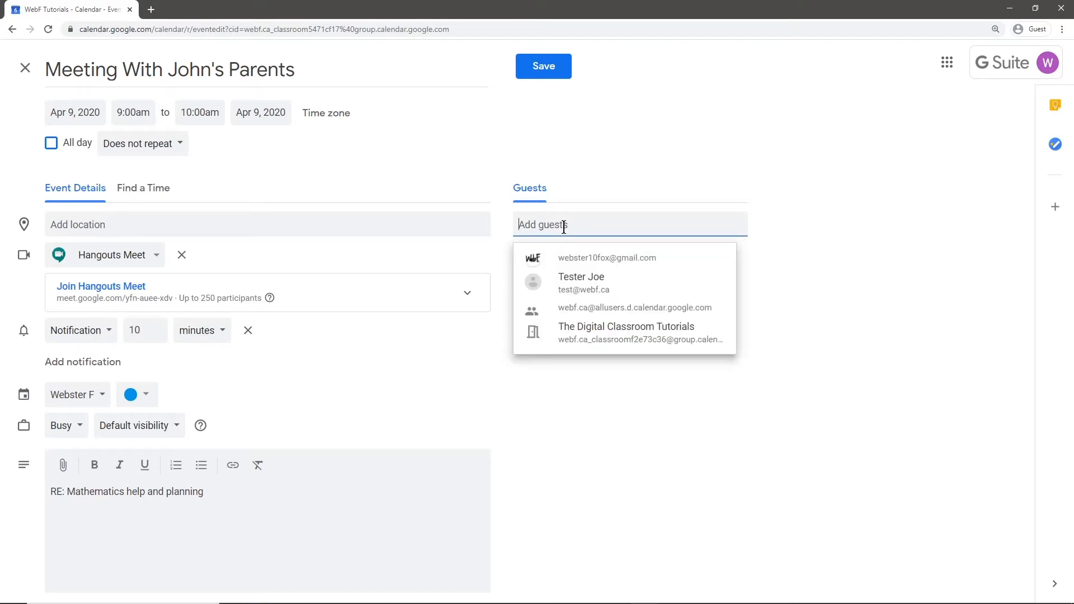
Invite a suggested contact and an external e-mail guest, mark the external one optional, and save.
click(576, 286)
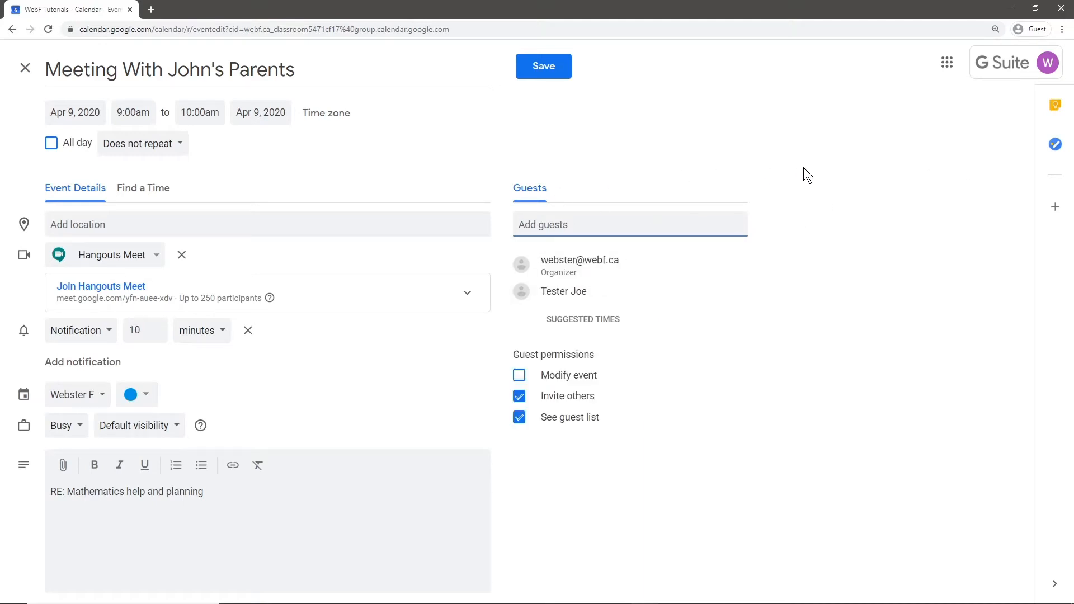
click(634, 217)
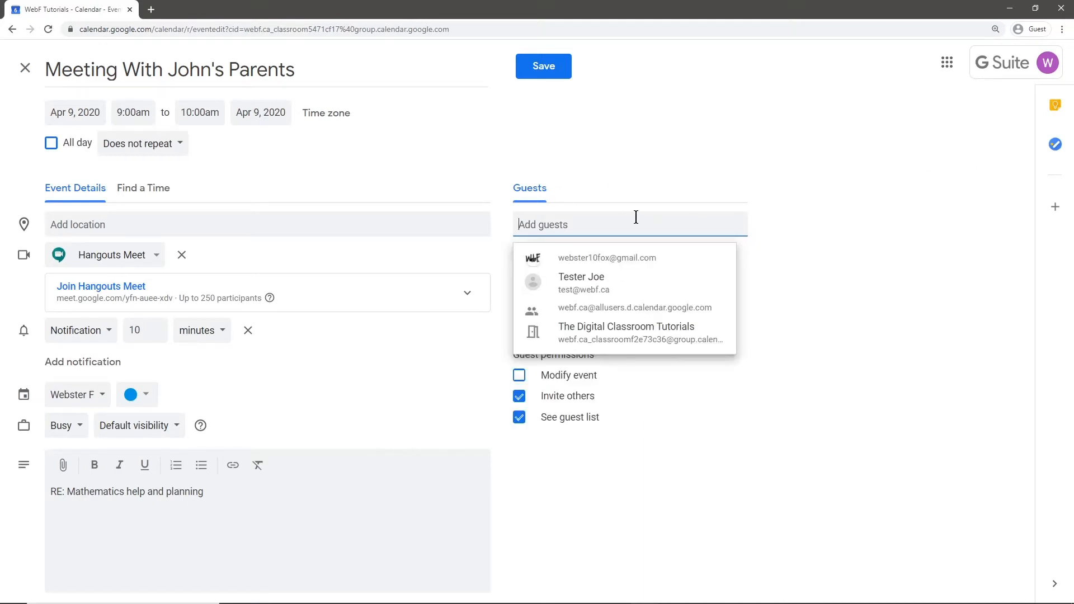
click(800, 219)
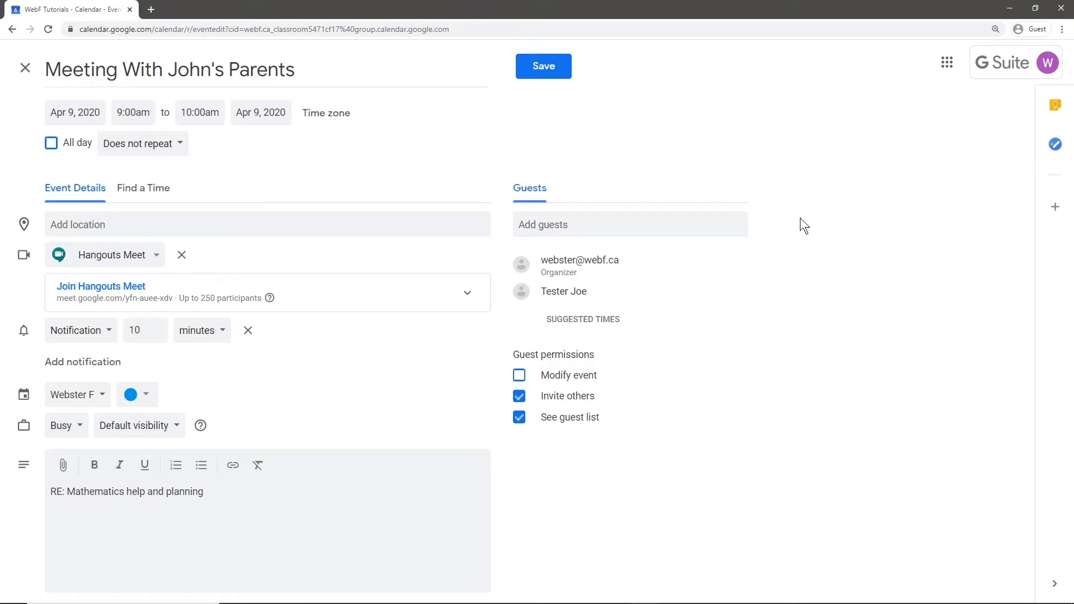
click(714, 219)
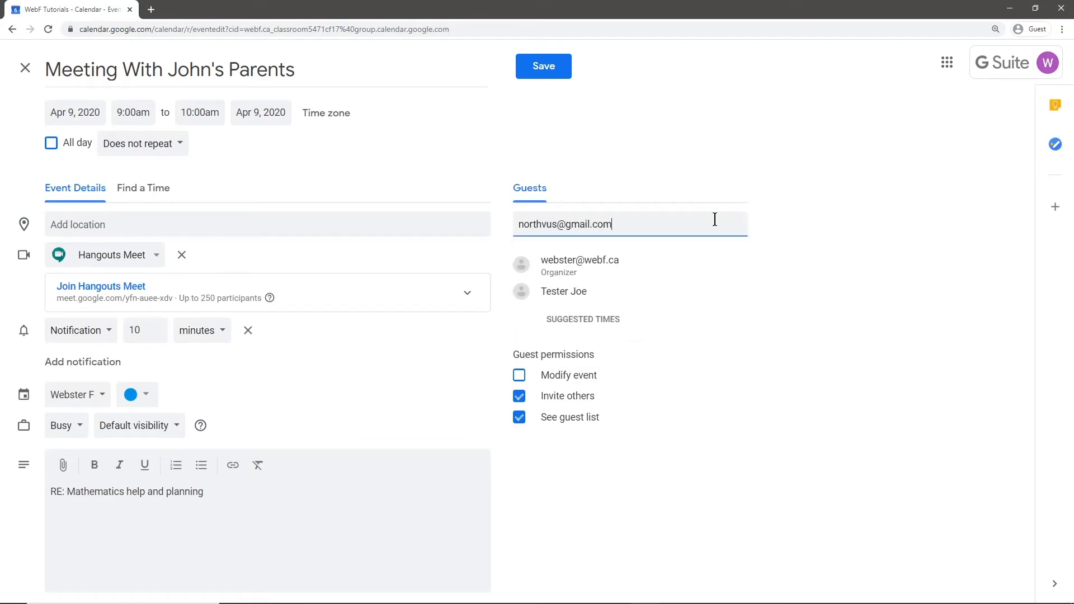
key(Return)
click(778, 245)
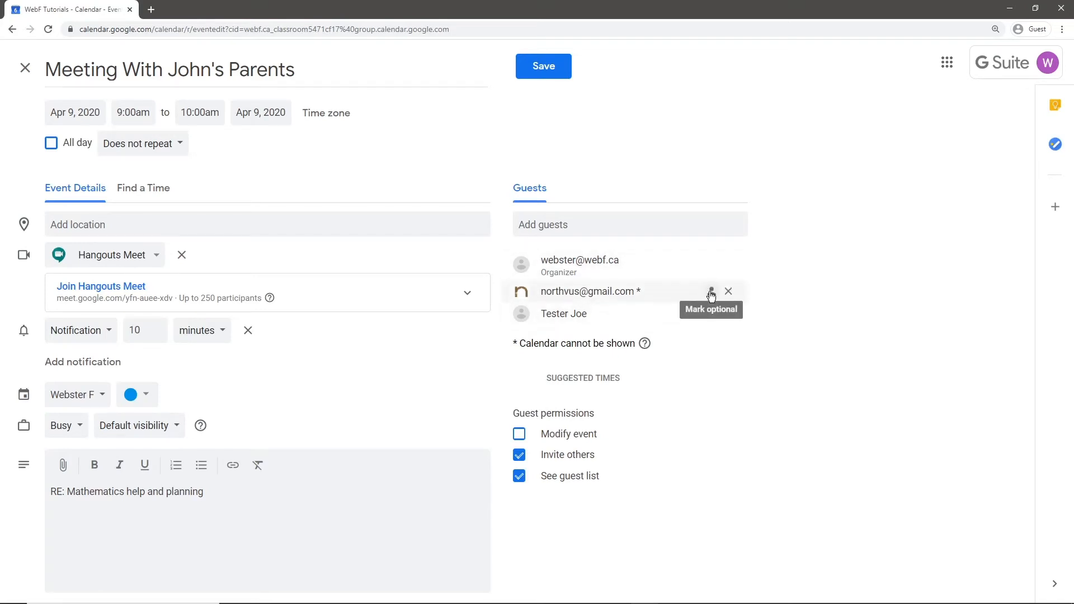
click(711, 295)
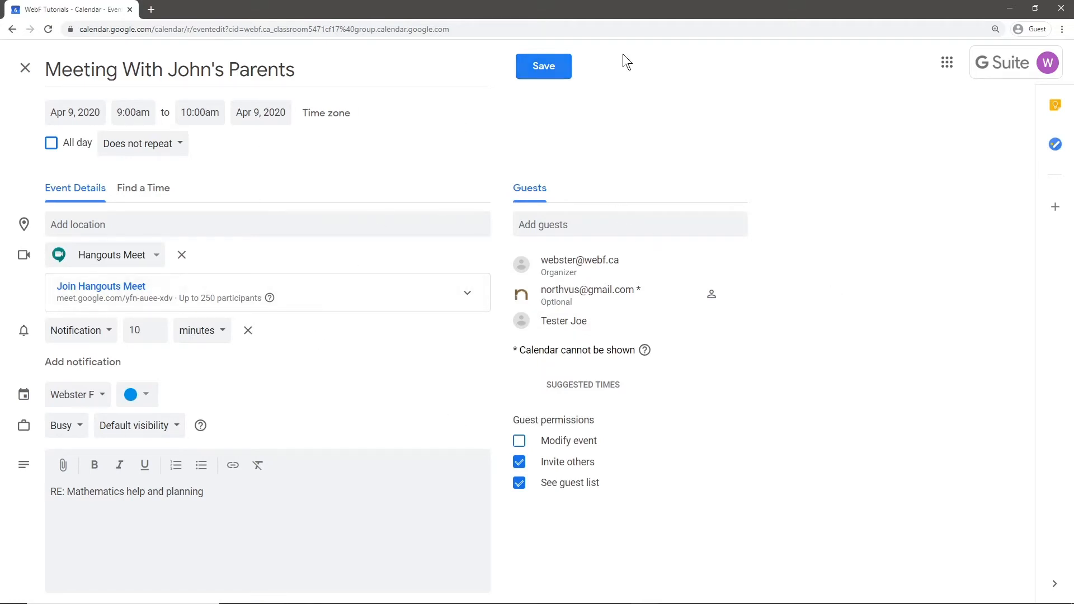
click(543, 68)
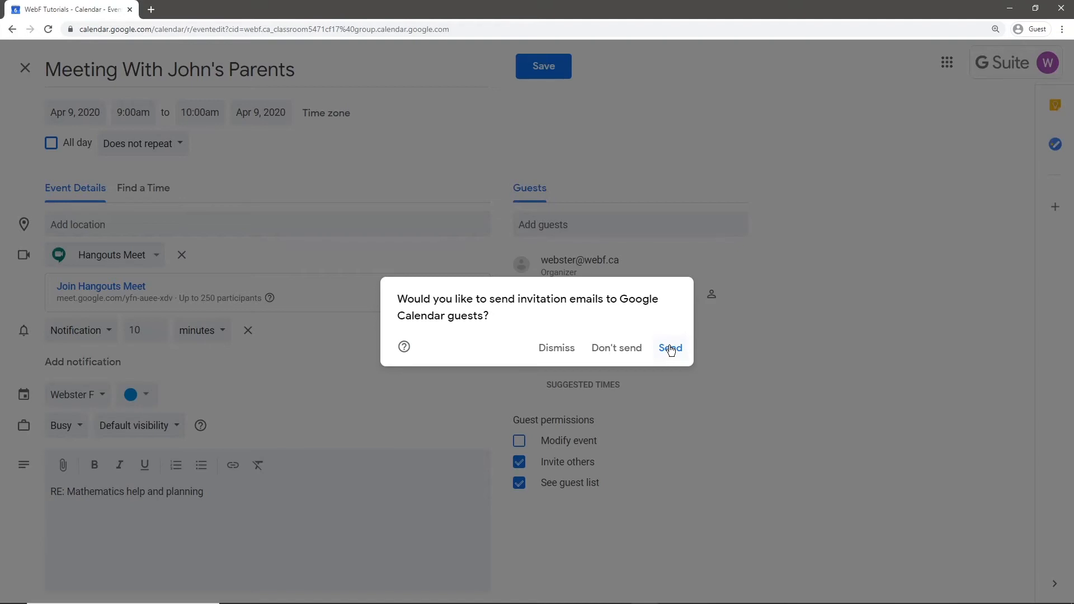
Choose to send invitation emails and confirm inviting the outside guest to save the meeting.
click(671, 349)
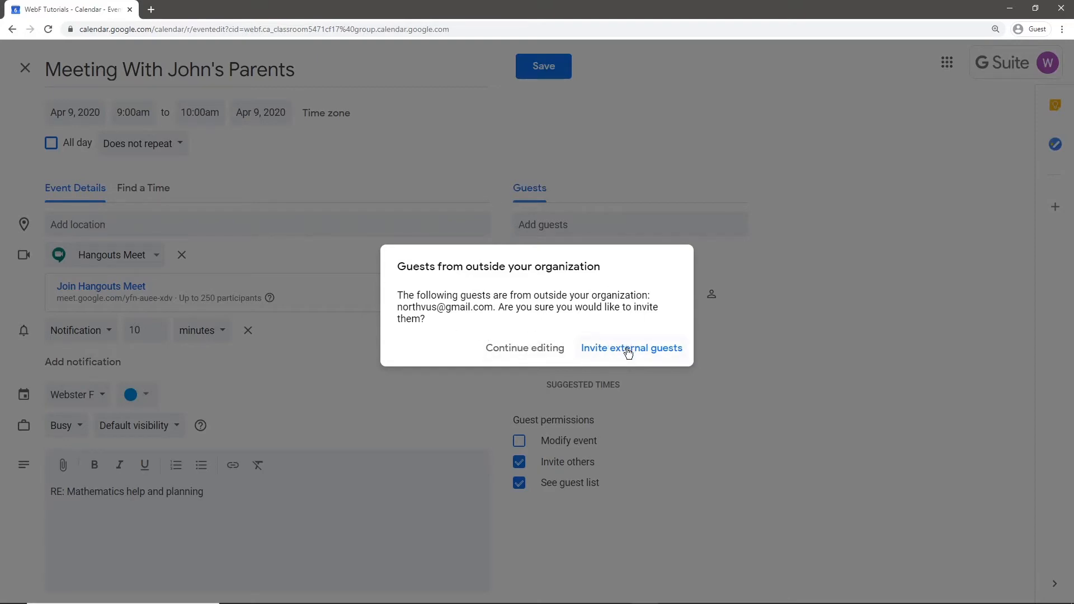
drag(408, 305, 499, 319)
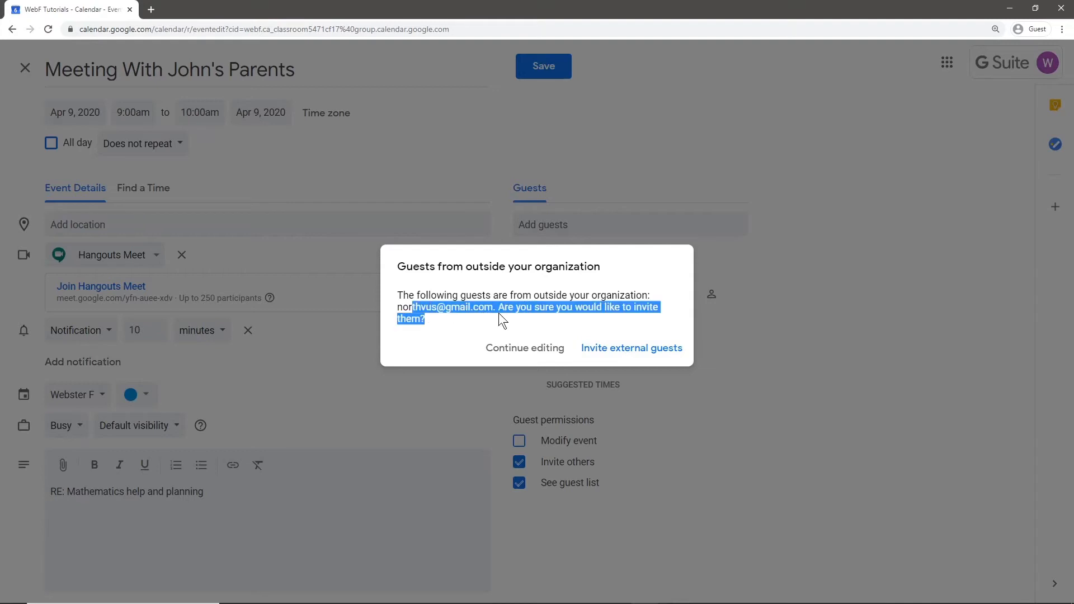
click(603, 309)
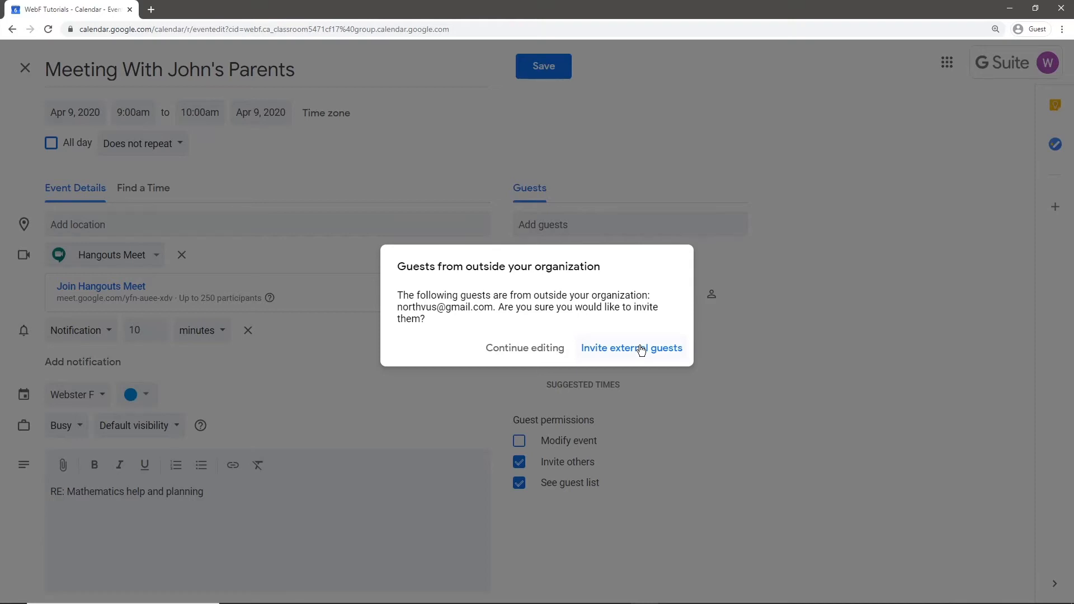
click(641, 350)
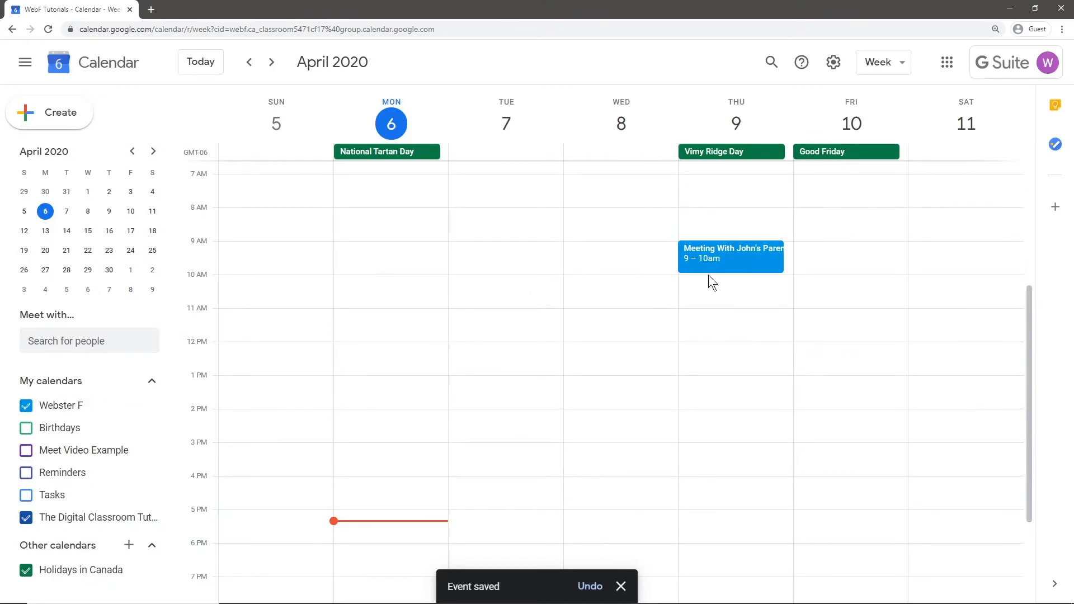
click(732, 266)
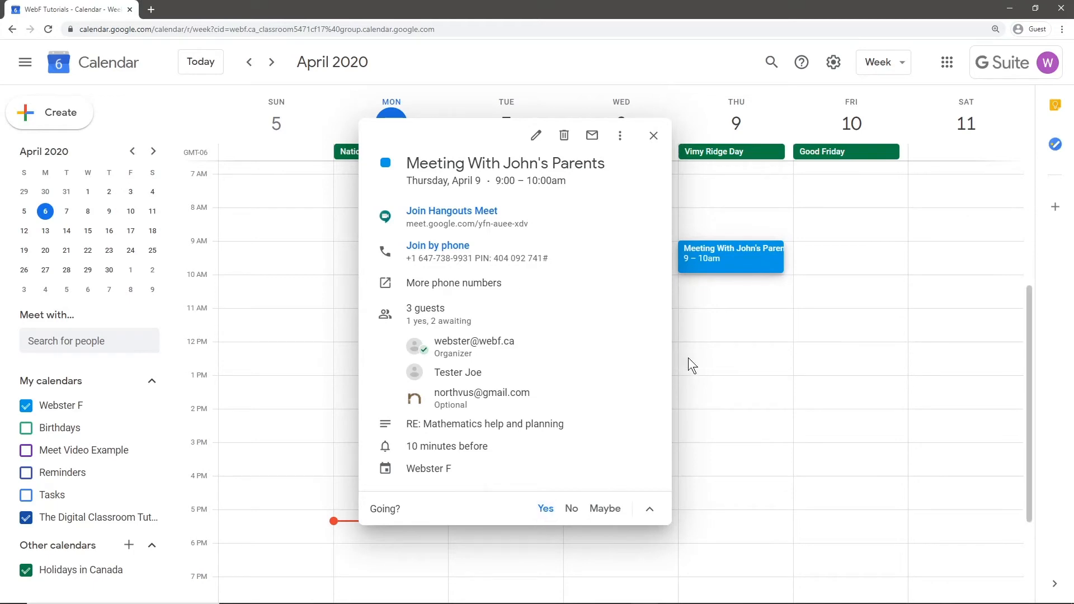
click(577, 507)
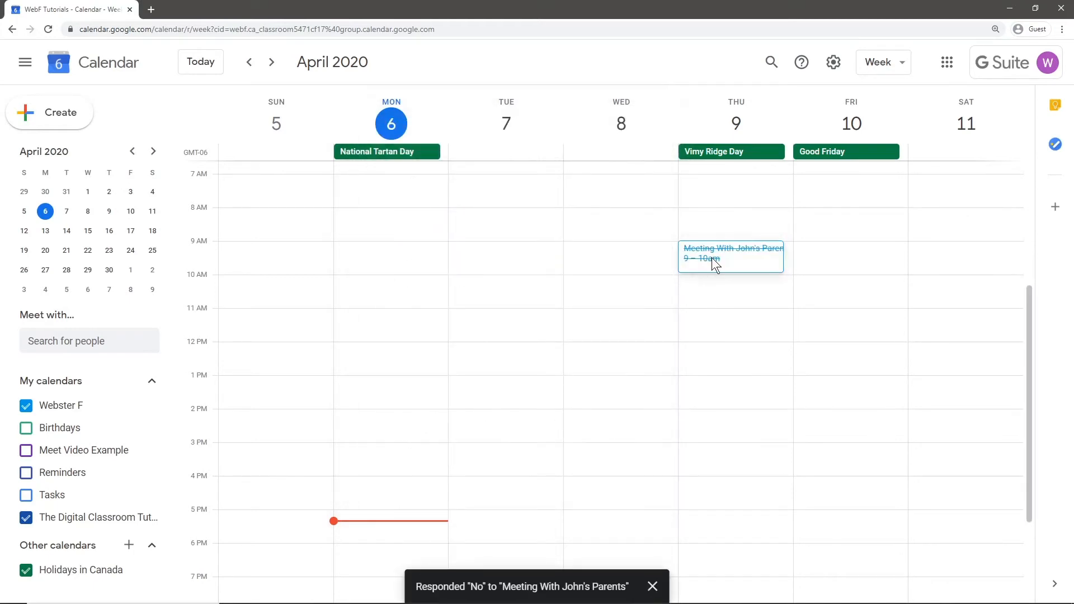
click(712, 257)
click(544, 508)
click(778, 439)
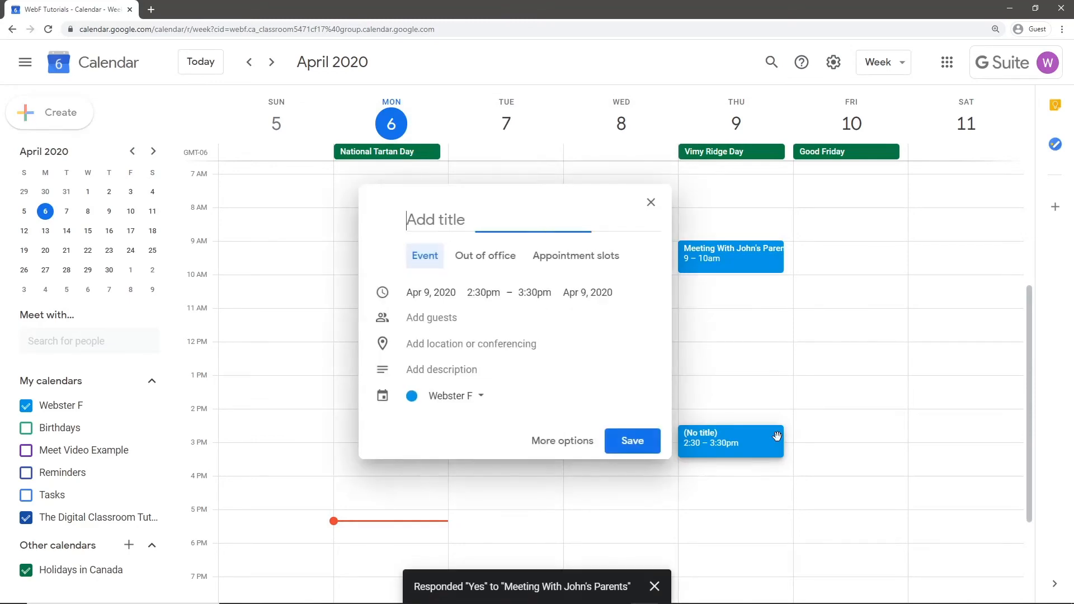
click(815, 319)
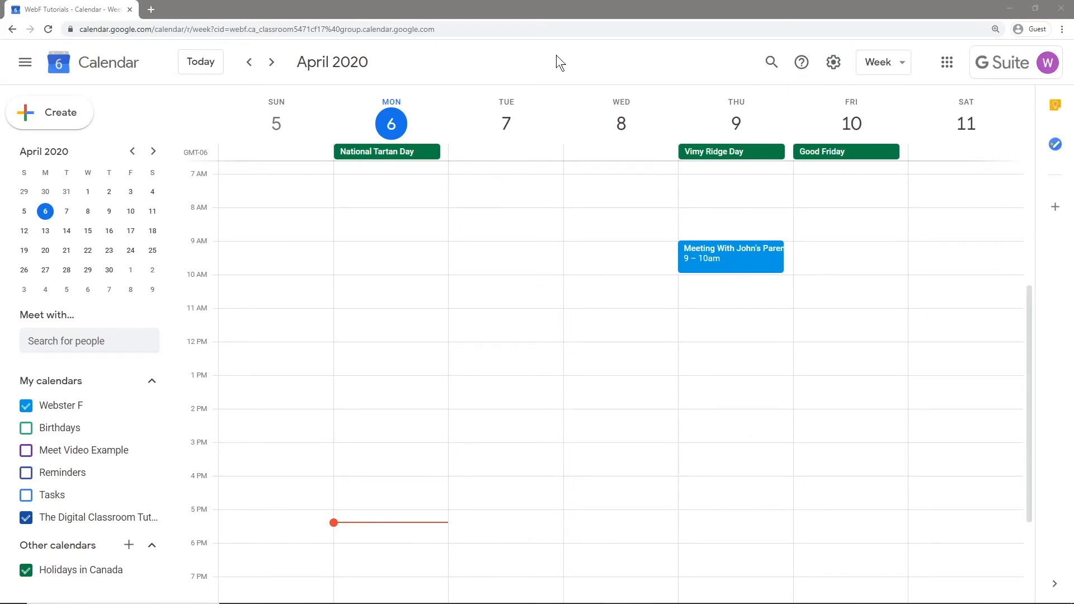
Create a Monday, April 6, 11am–12pm event titled 'Mr. Fox Office Hours & Tutoring' in the full editor.
click(368, 330)
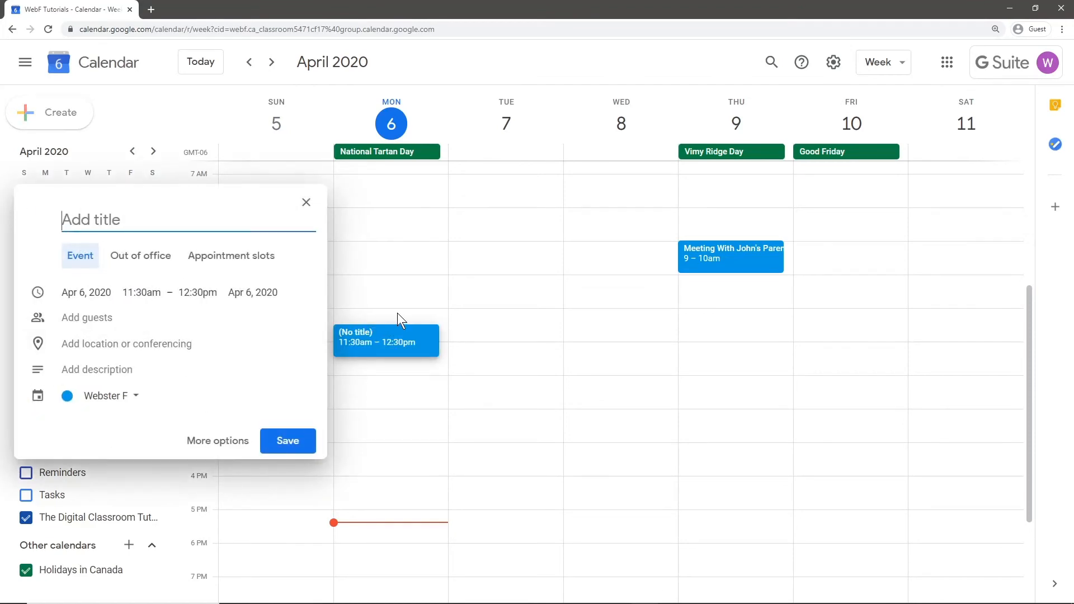
click(397, 313)
click(391, 320)
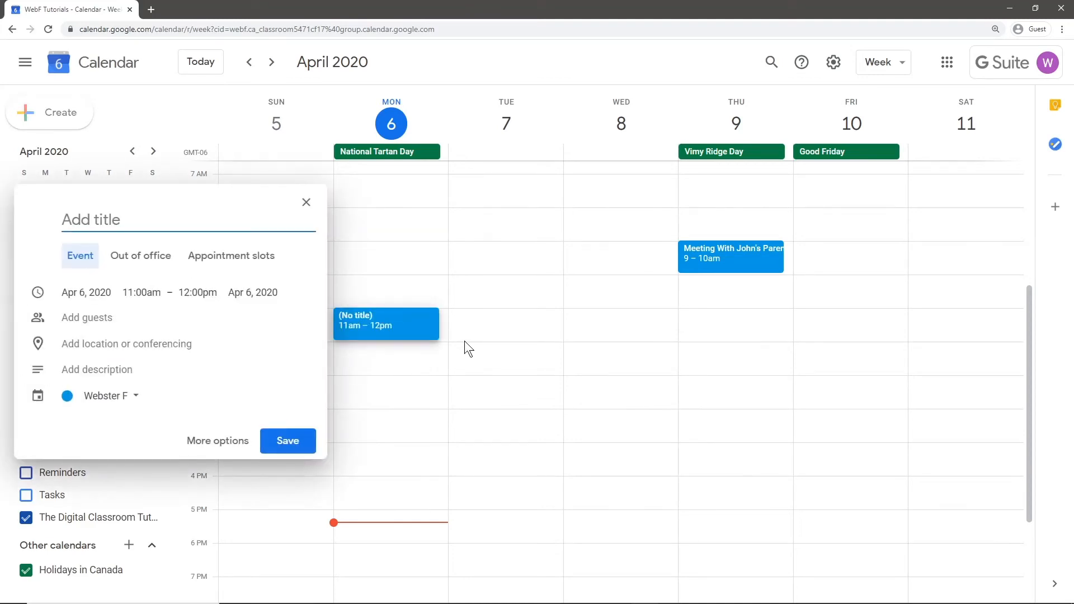
click(220, 442)
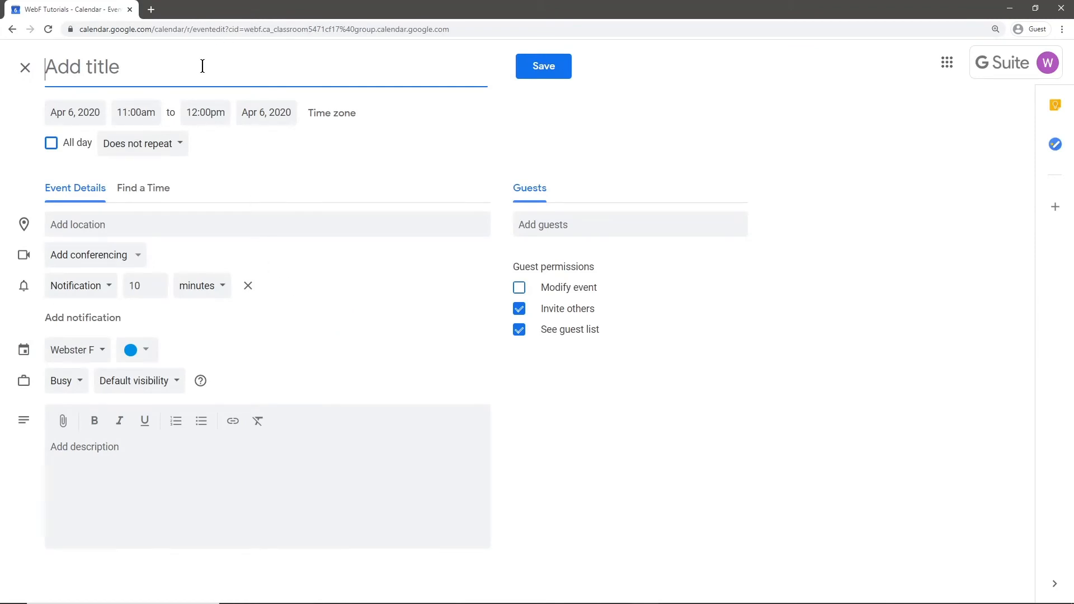
text(Mr. Fox )
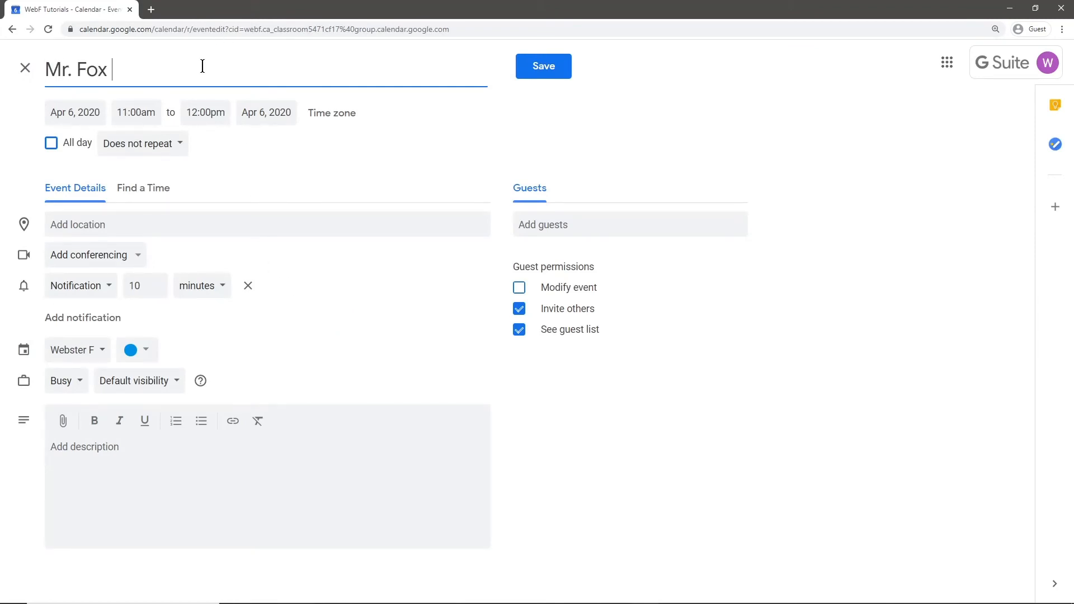
text(Office Ho)
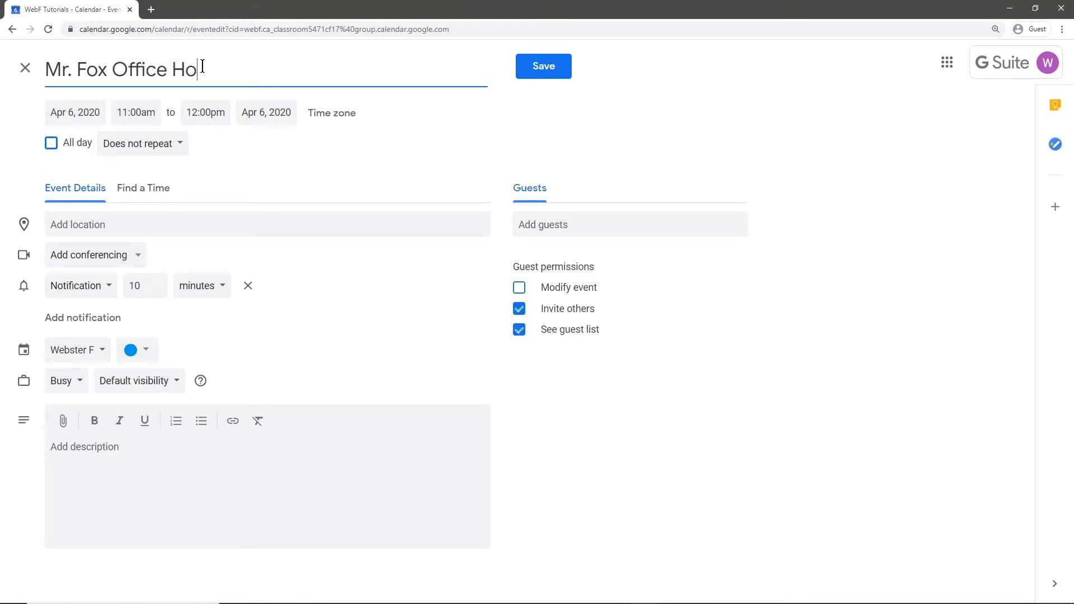
text(urs & Tutoring)
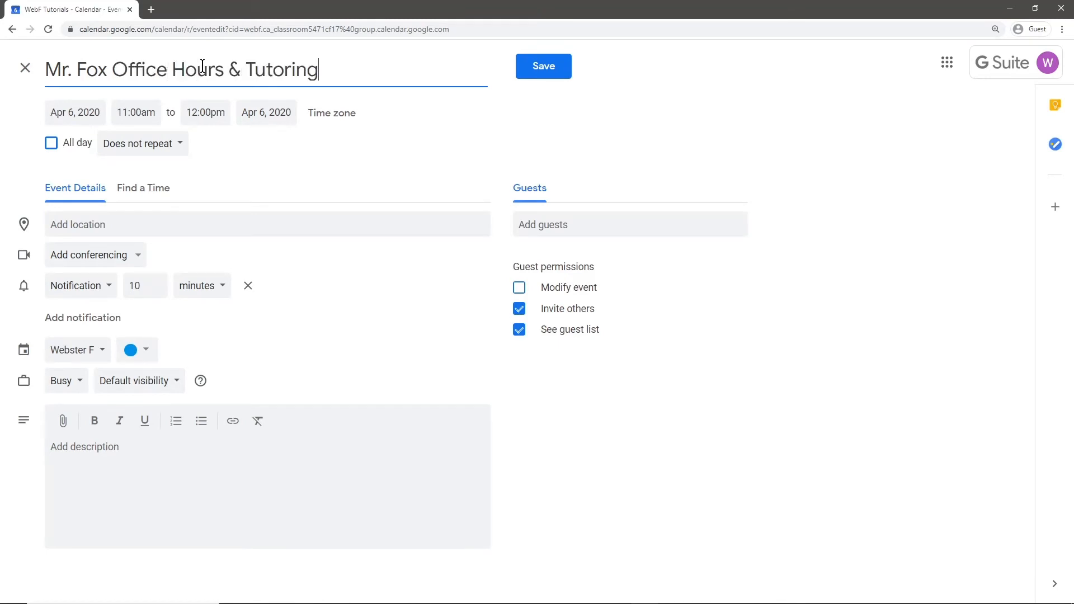
click(305, 140)
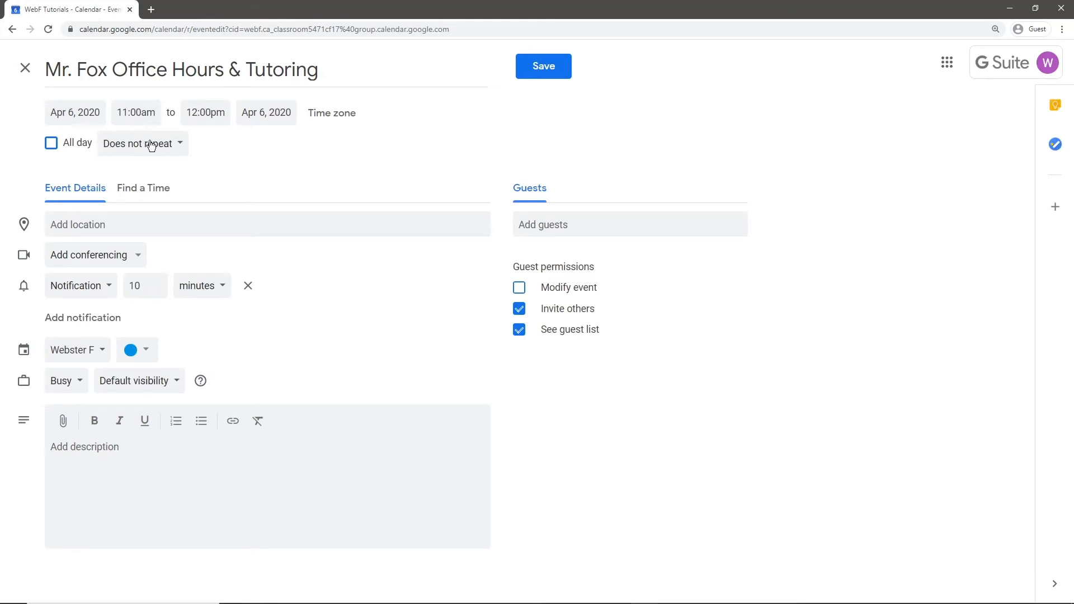
Set a custom repeat schedule of every 1 week.
click(170, 146)
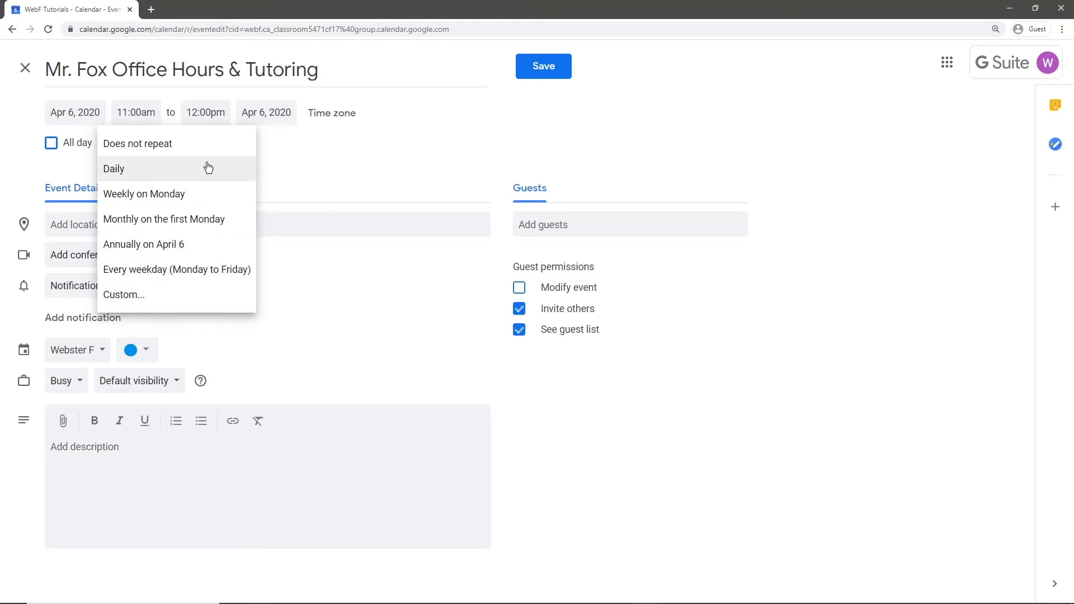
click(171, 295)
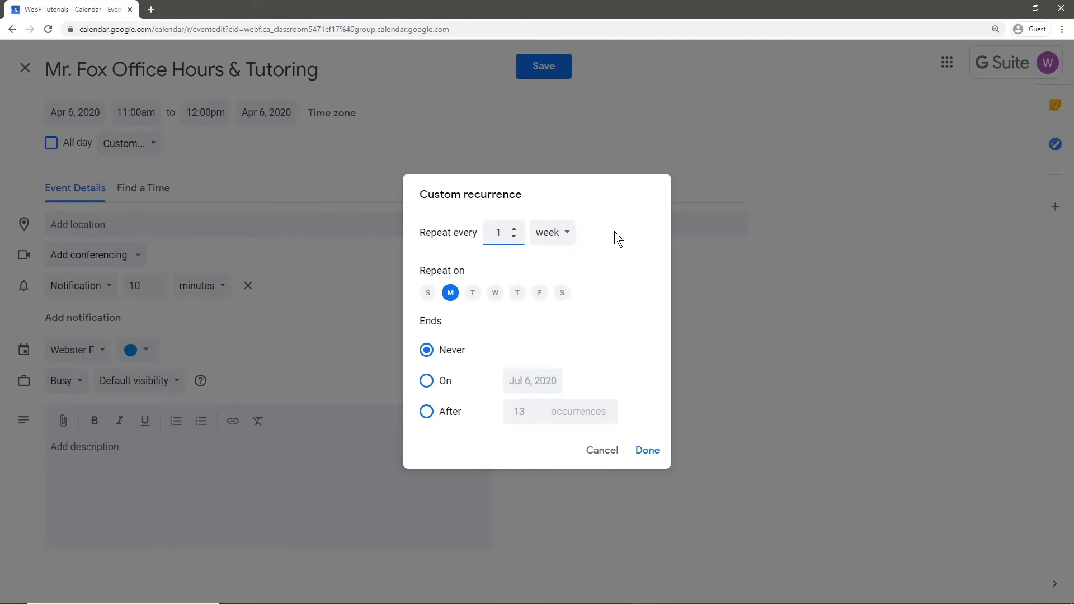
click(514, 229)
click(516, 238)
click(515, 237)
click(552, 232)
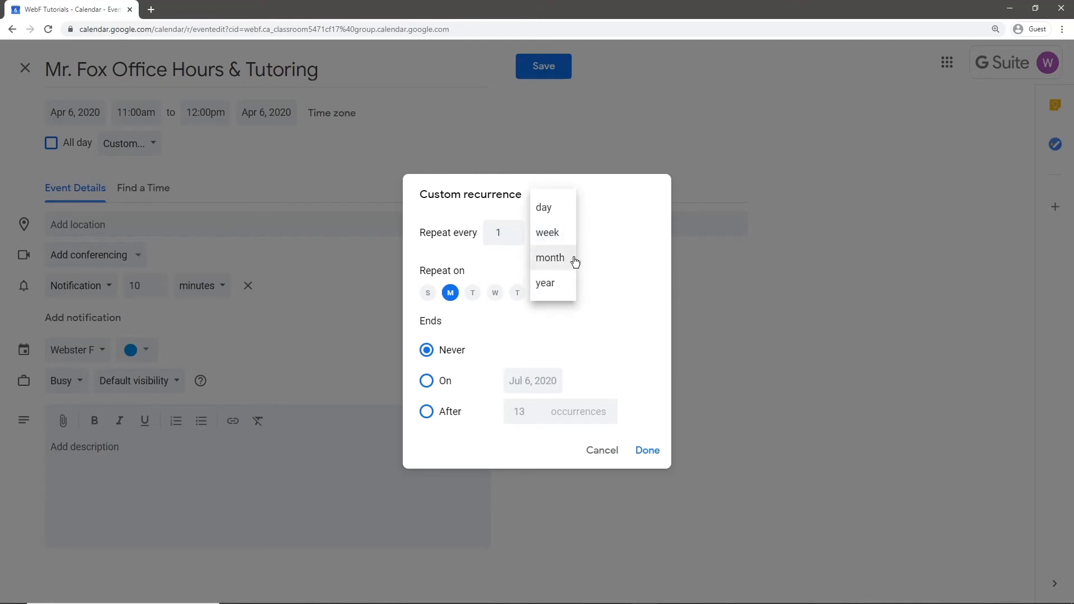
click(609, 236)
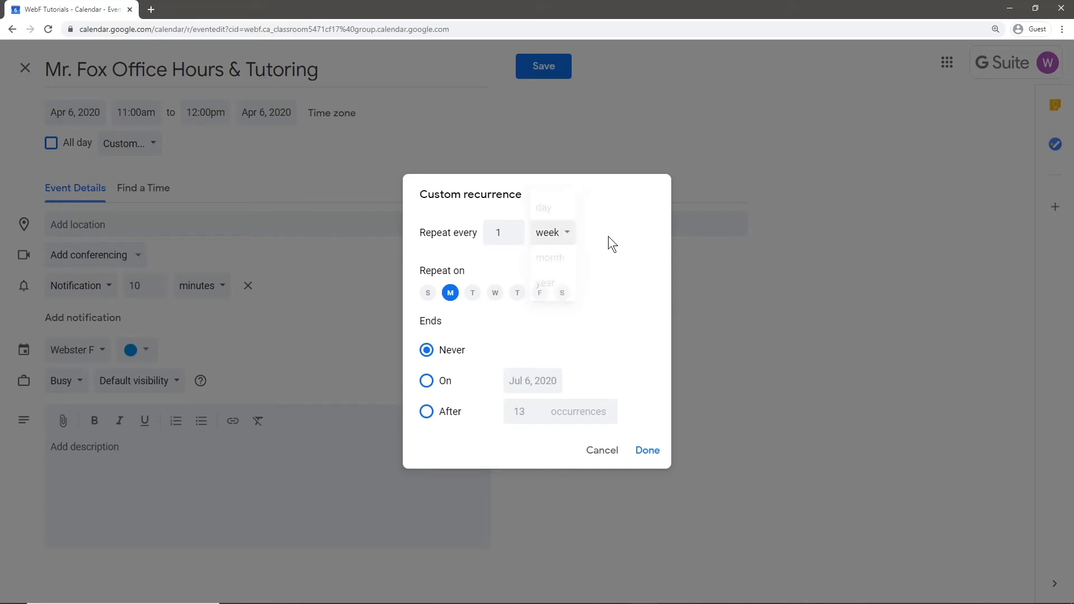
click(558, 236)
click(563, 214)
click(514, 256)
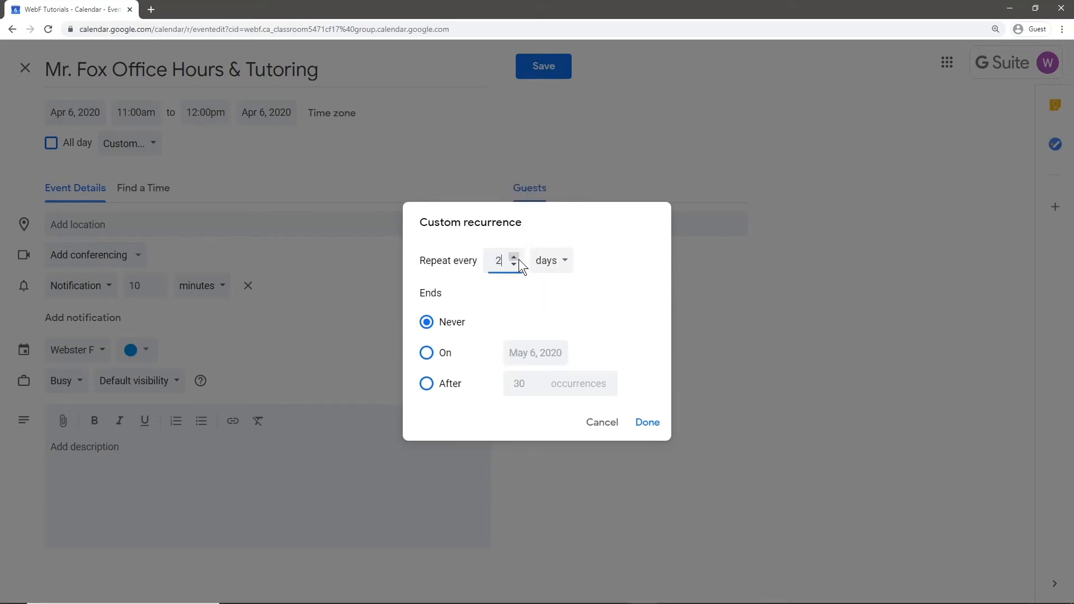
click(514, 264)
click(538, 263)
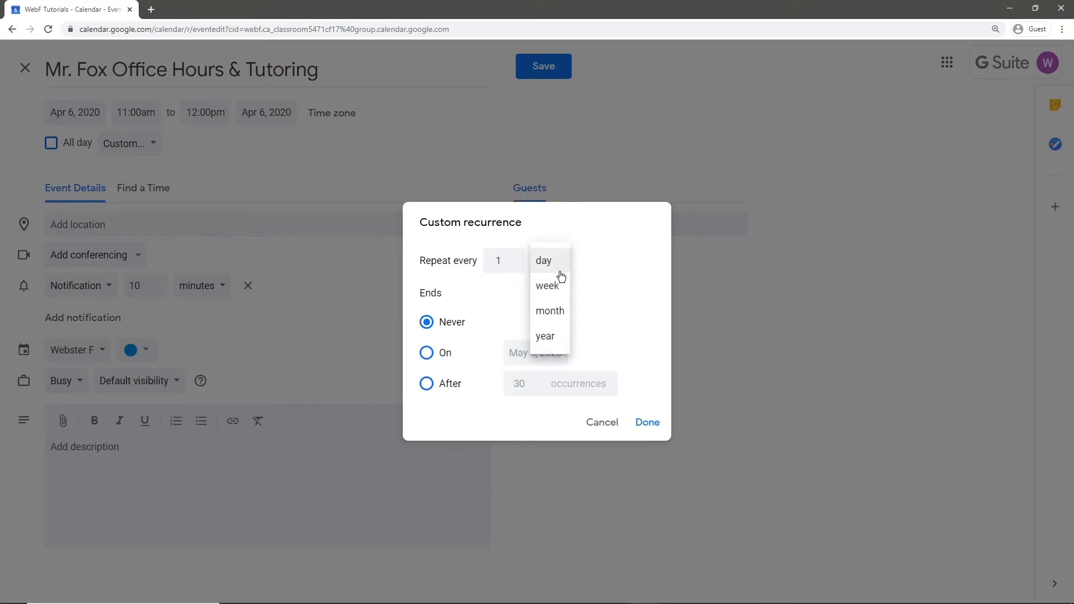
click(561, 283)
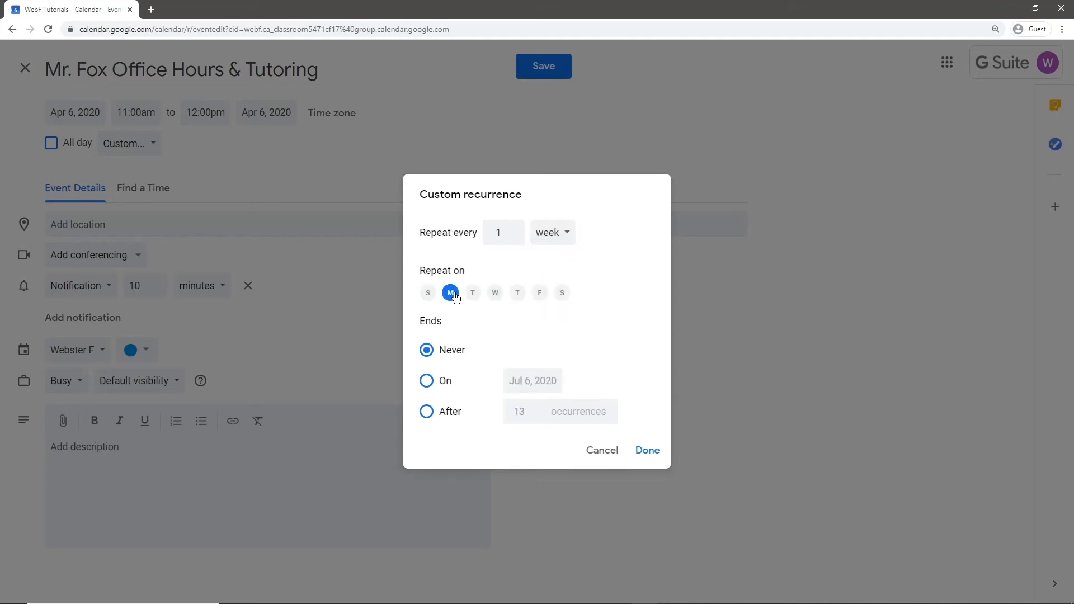
Repeat on Monday and Wednesday, ending on June 30, 2020, and apply the schedule.
click(494, 295)
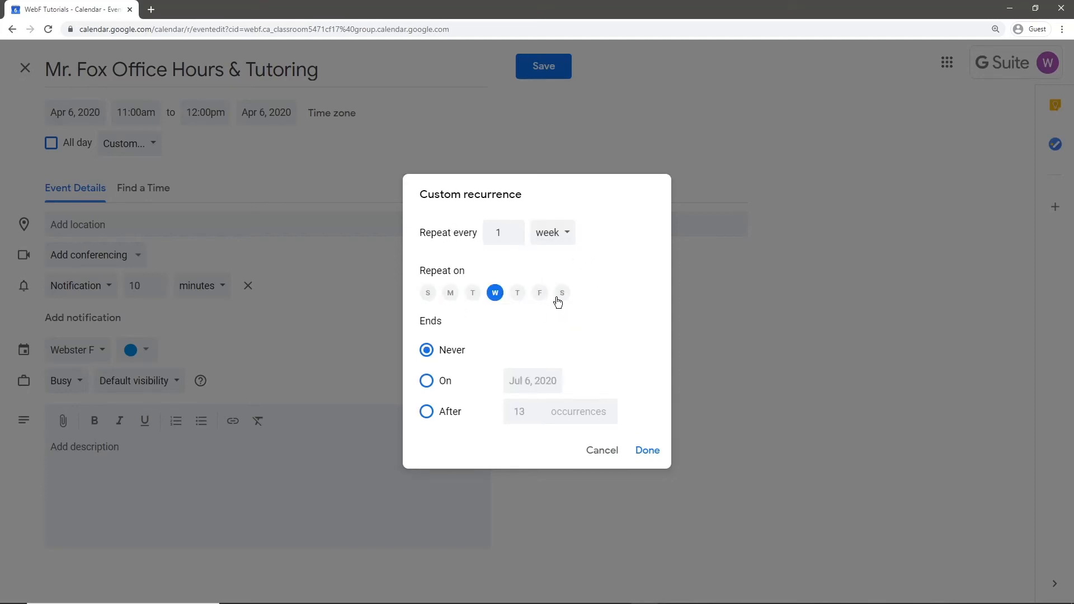
click(451, 294)
click(427, 381)
click(533, 381)
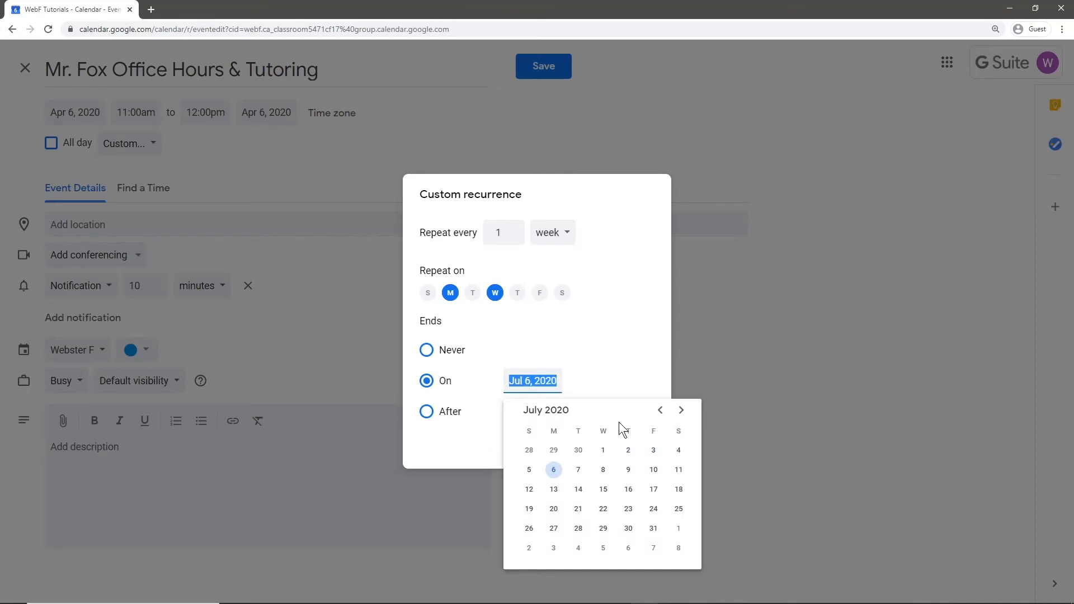
click(660, 411)
click(579, 528)
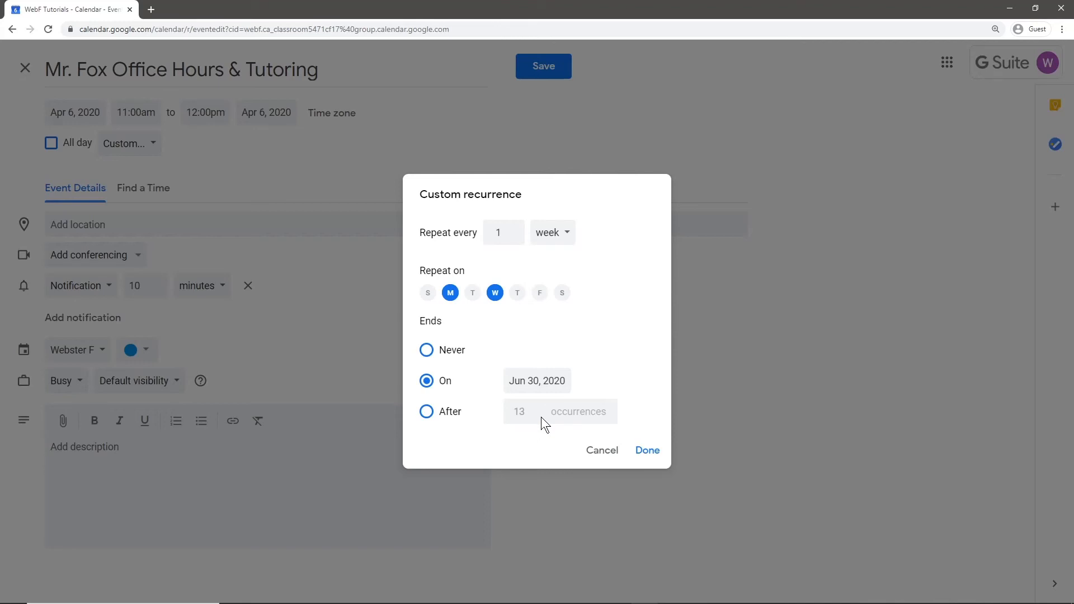
click(643, 451)
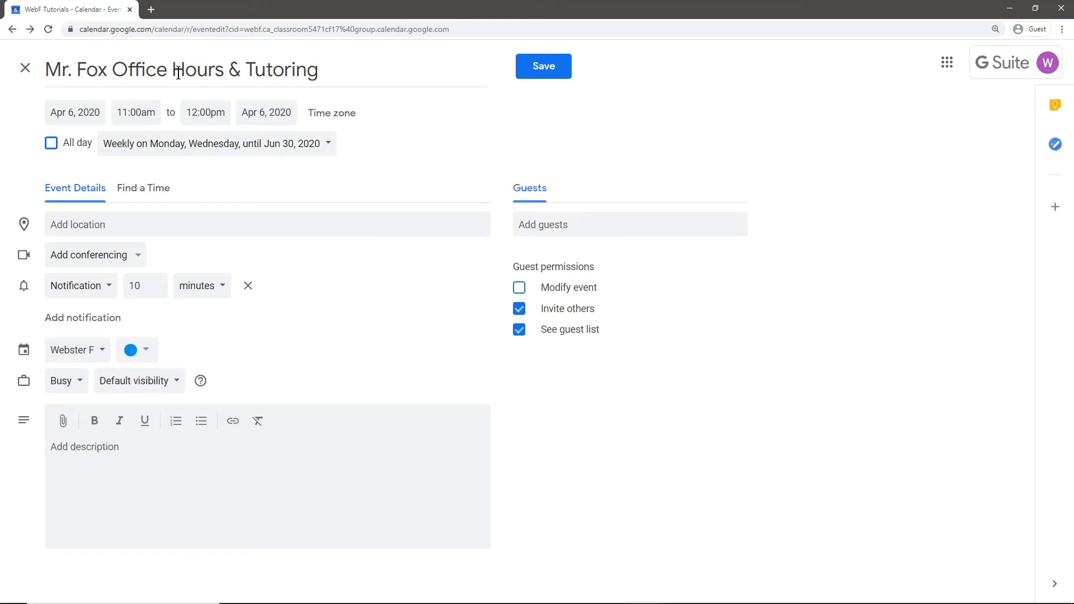
Add a Hangouts Meet link and a 2-hour notification, and assign the event to The Digital Classroom Tutorials calendar.
click(112, 256)
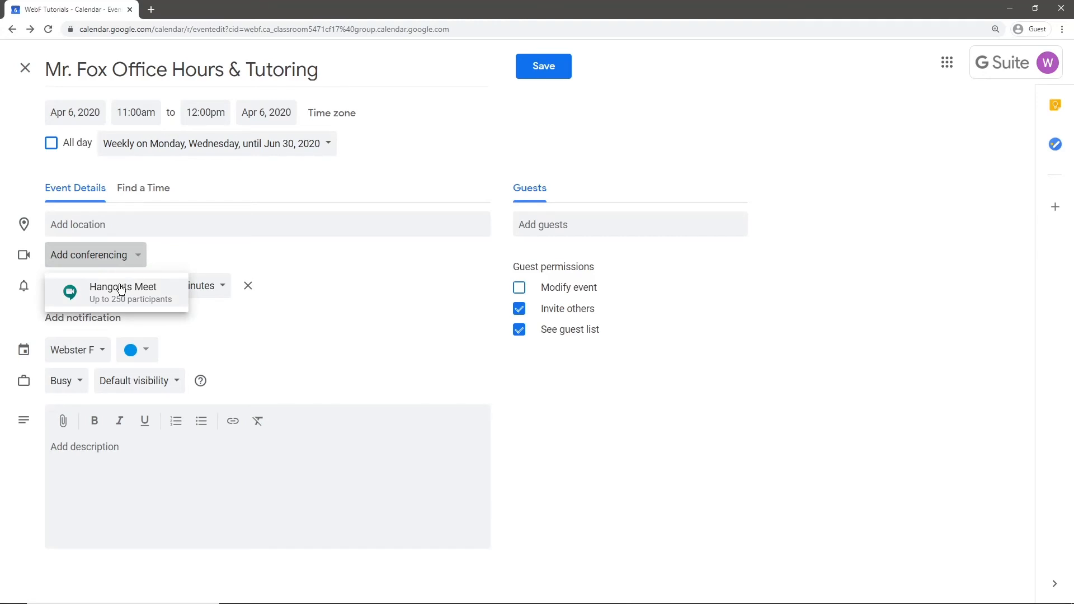
click(118, 286)
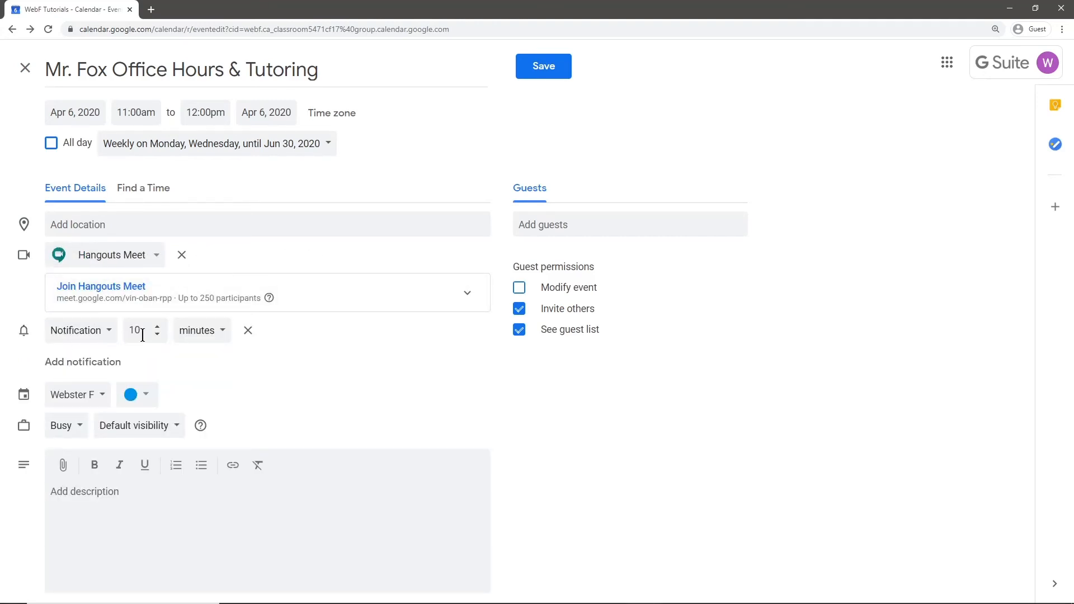
click(102, 364)
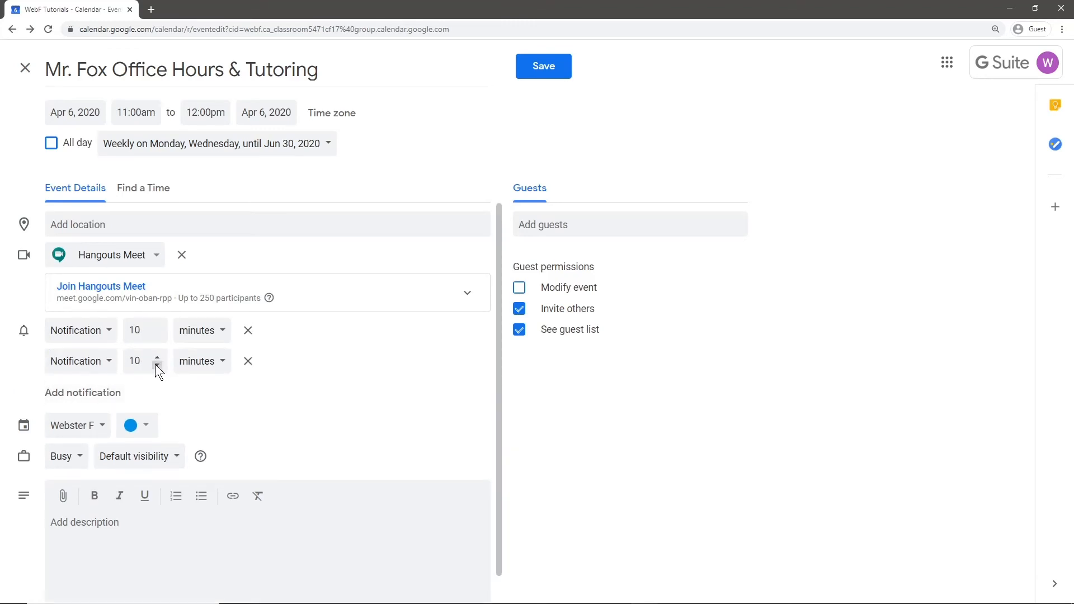
double_click(134, 361)
text(2)
click(190, 362)
click(192, 384)
click(93, 433)
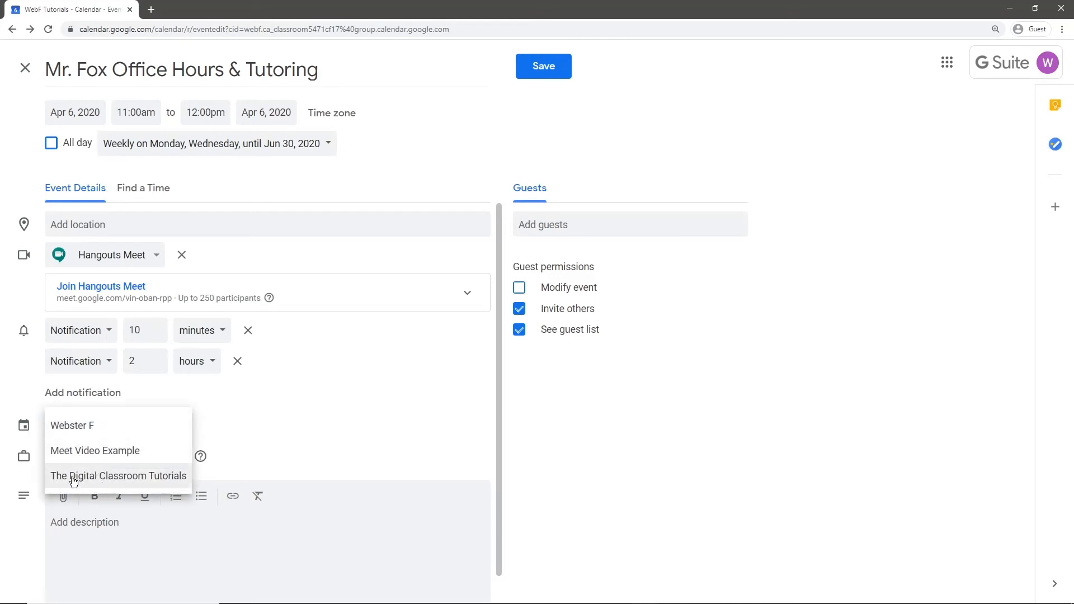
click(133, 480)
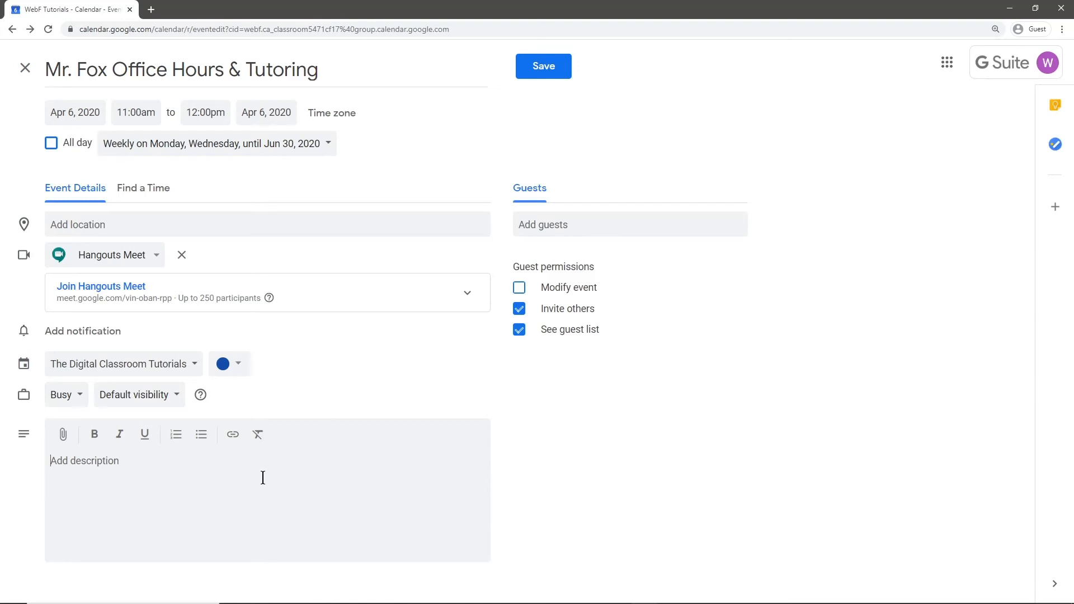
Save the office-hours event with no description or guests added.
click(167, 516)
click(554, 229)
click(592, 231)
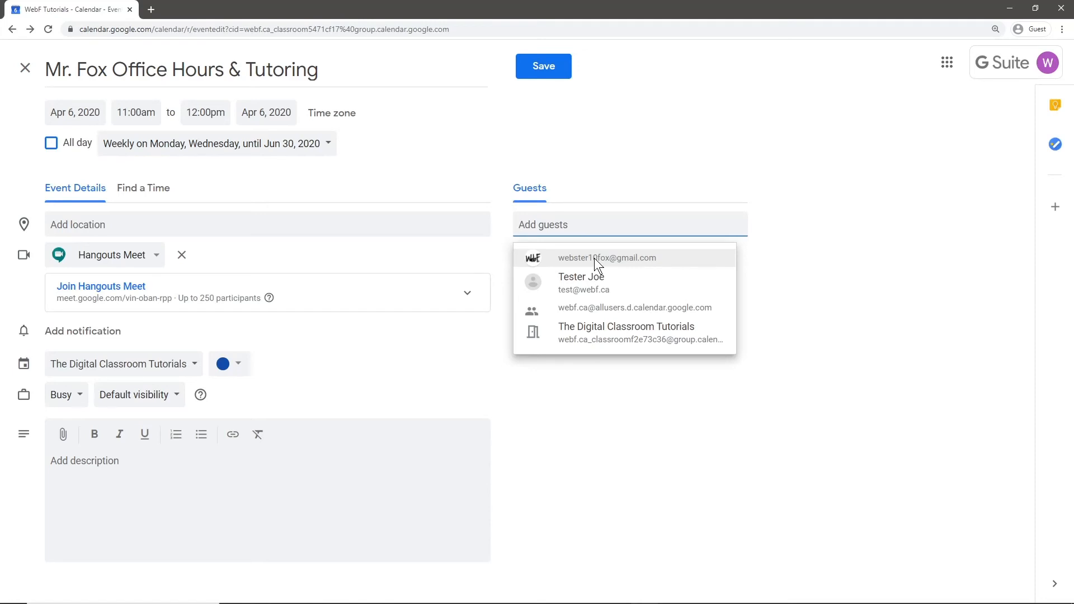
click(823, 277)
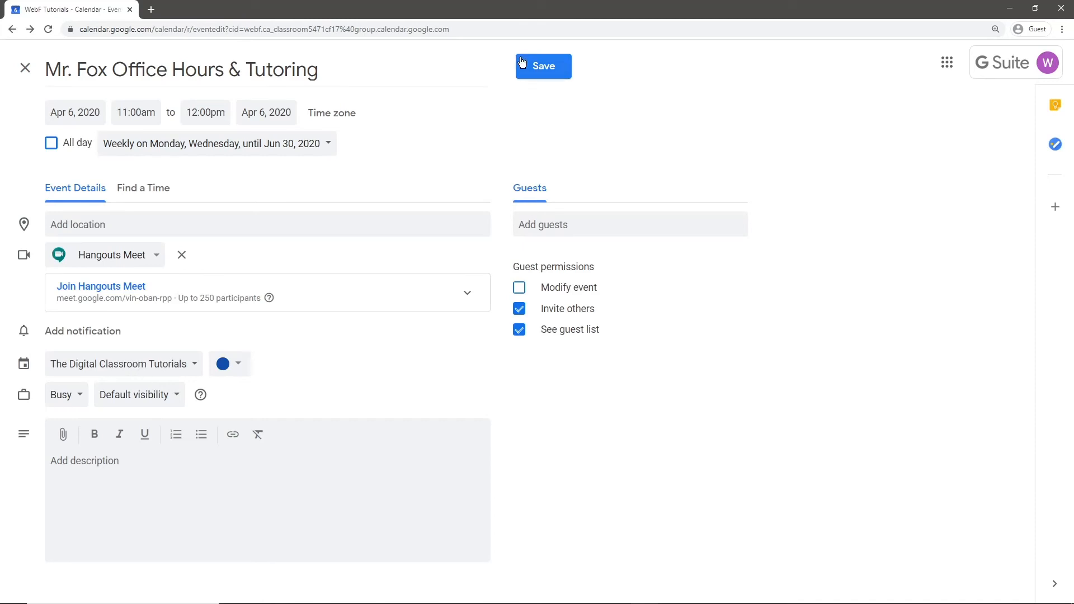
click(540, 66)
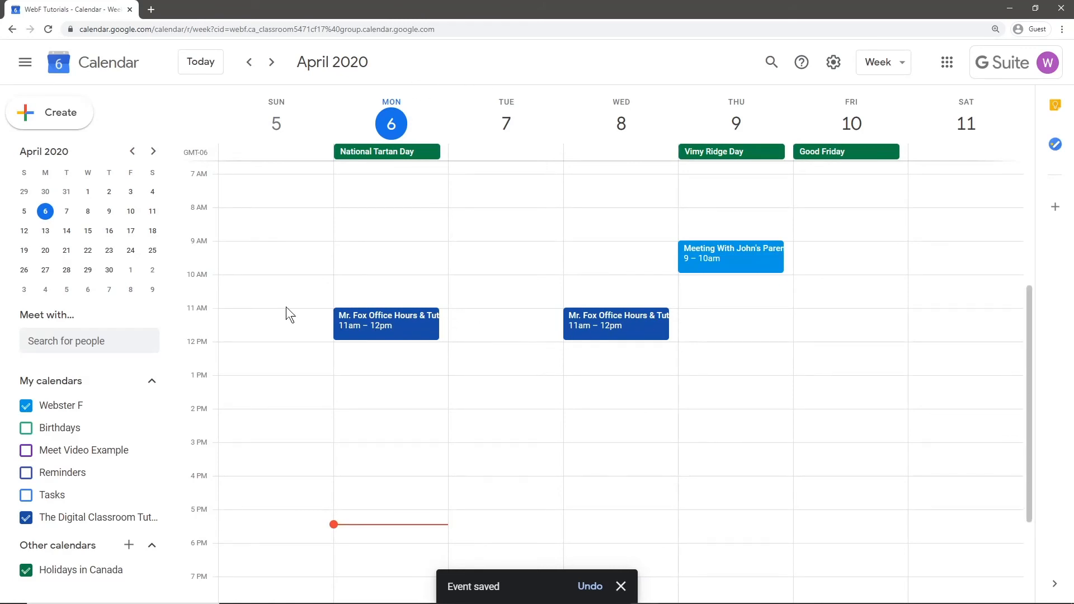
click(271, 62)
click(271, 62)
click(270, 62)
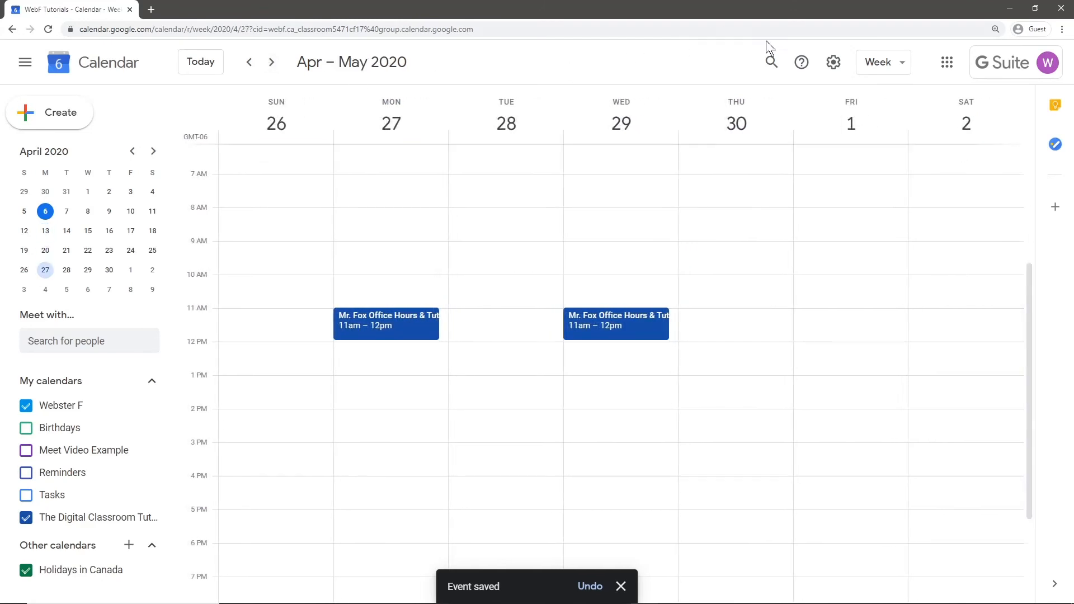
click(882, 62)
click(902, 155)
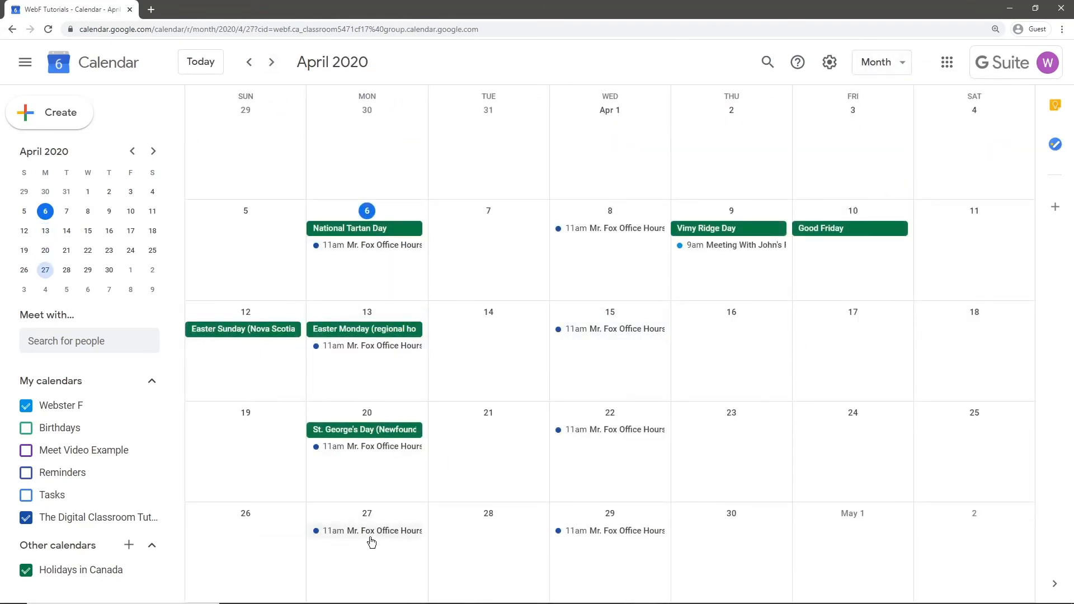
click(273, 62)
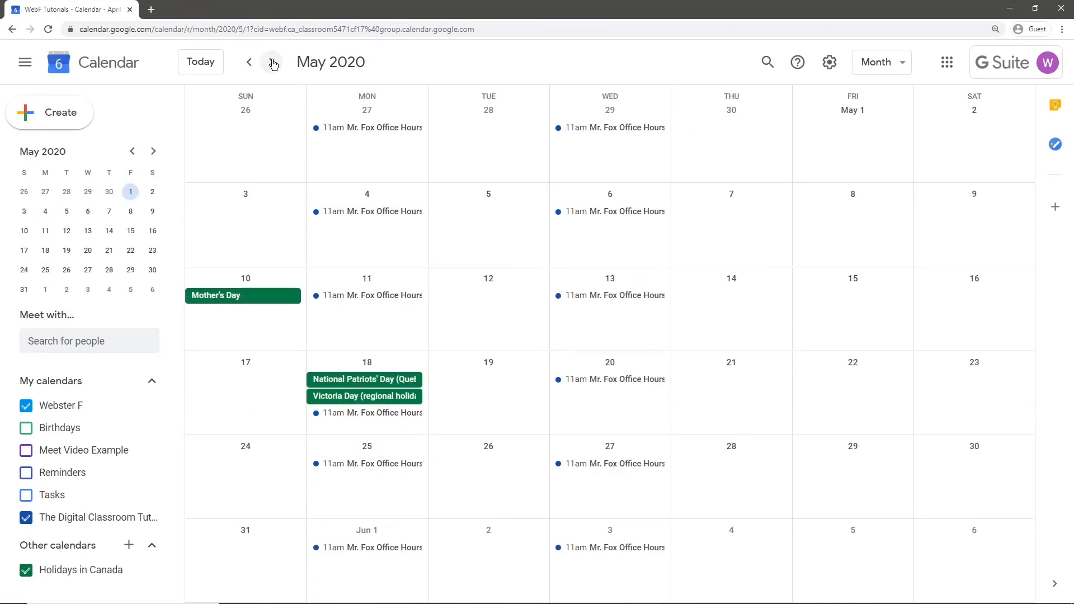
click(273, 62)
click(273, 62)
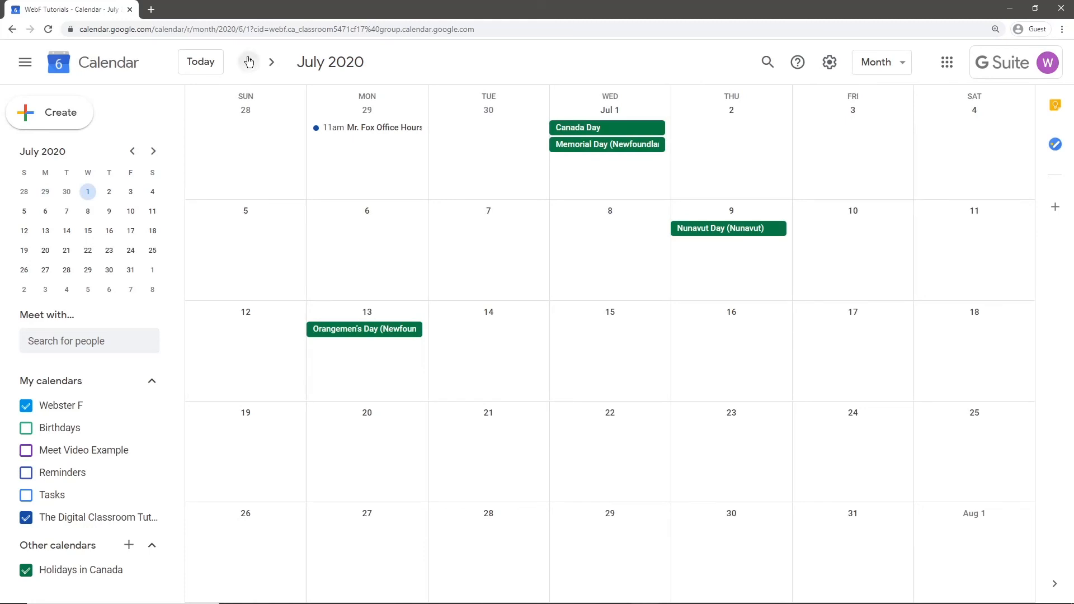
click(249, 62)
click(249, 62)
click(882, 63)
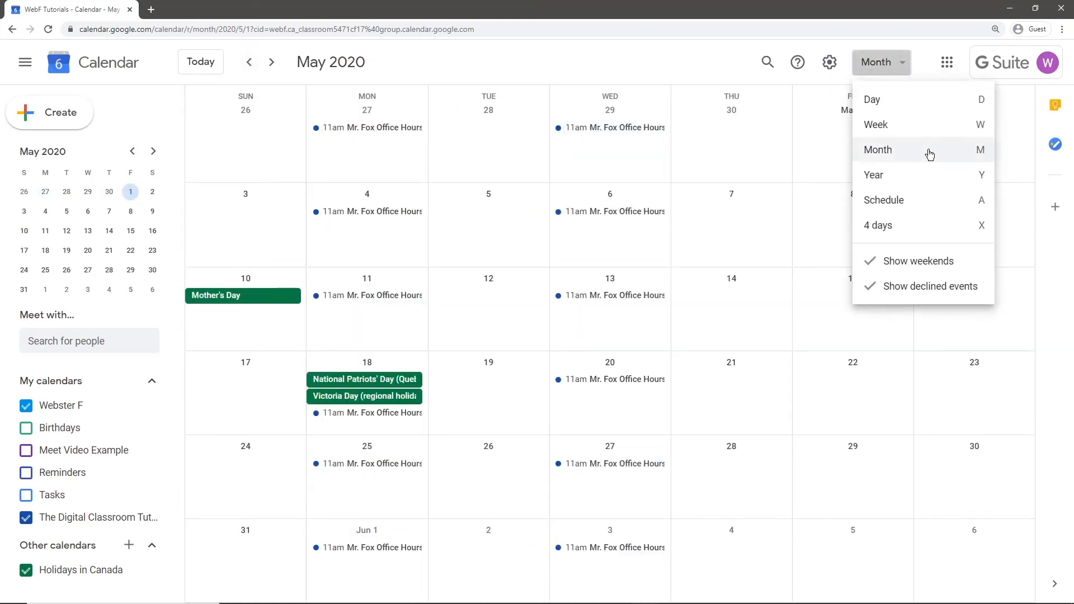
click(914, 126)
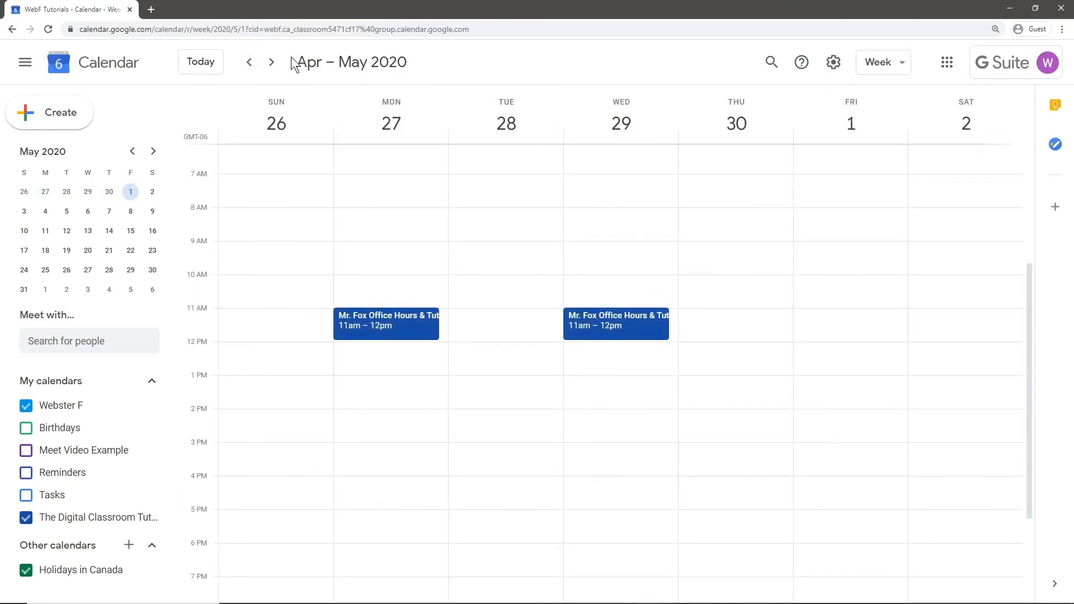
click(201, 62)
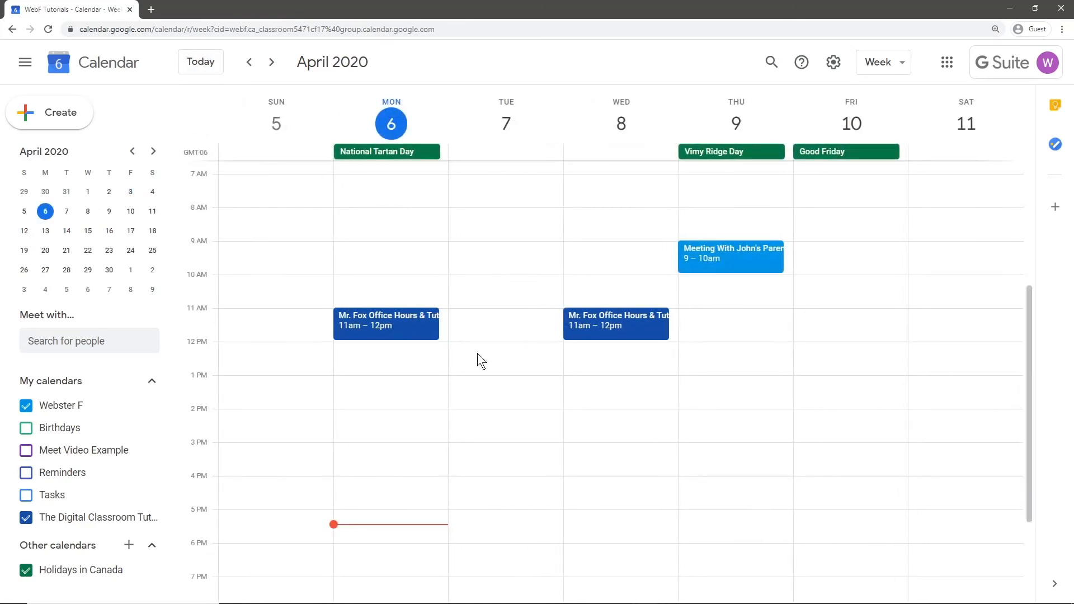
click(423, 327)
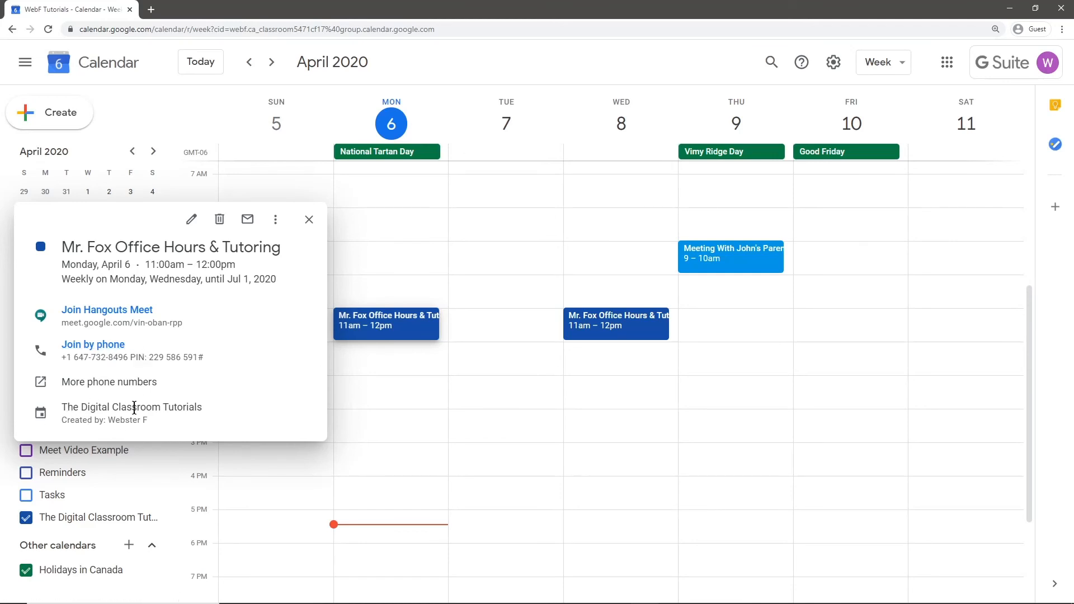
Preview Wednesday's office-hours occurrence, then move ahead to the April 12–18 week.
click(619, 320)
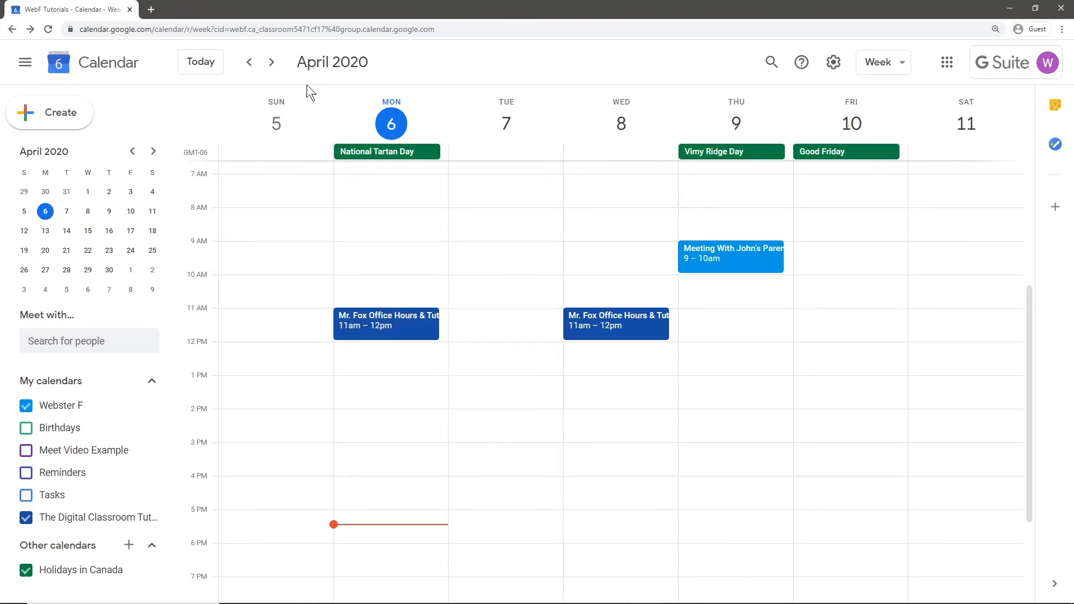
click(272, 61)
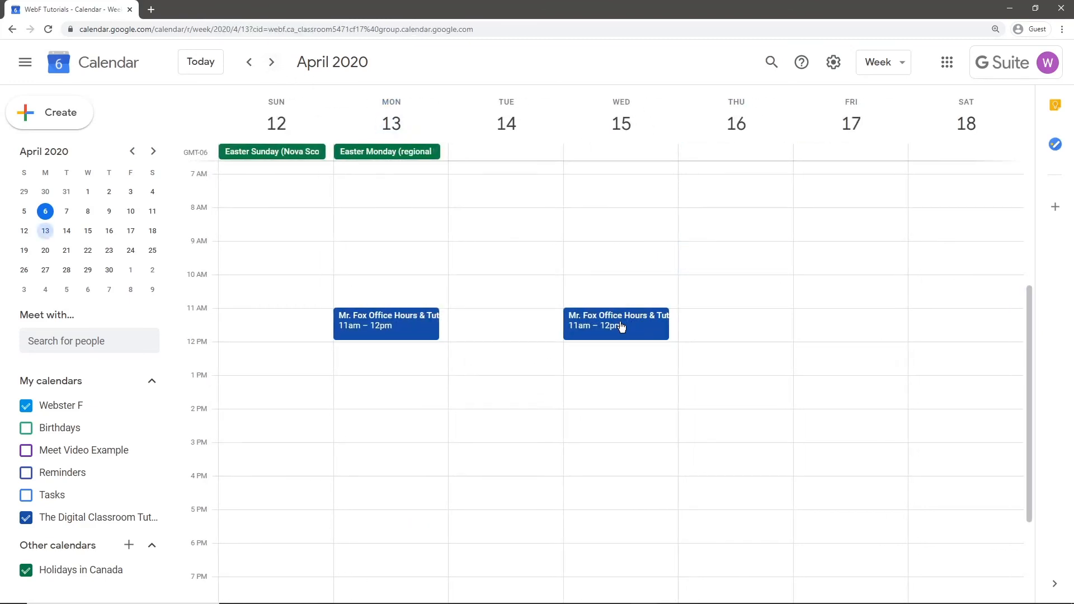
Delete the Wednesday, April 15 occurrence, choosing This event only.
double_click(629, 323)
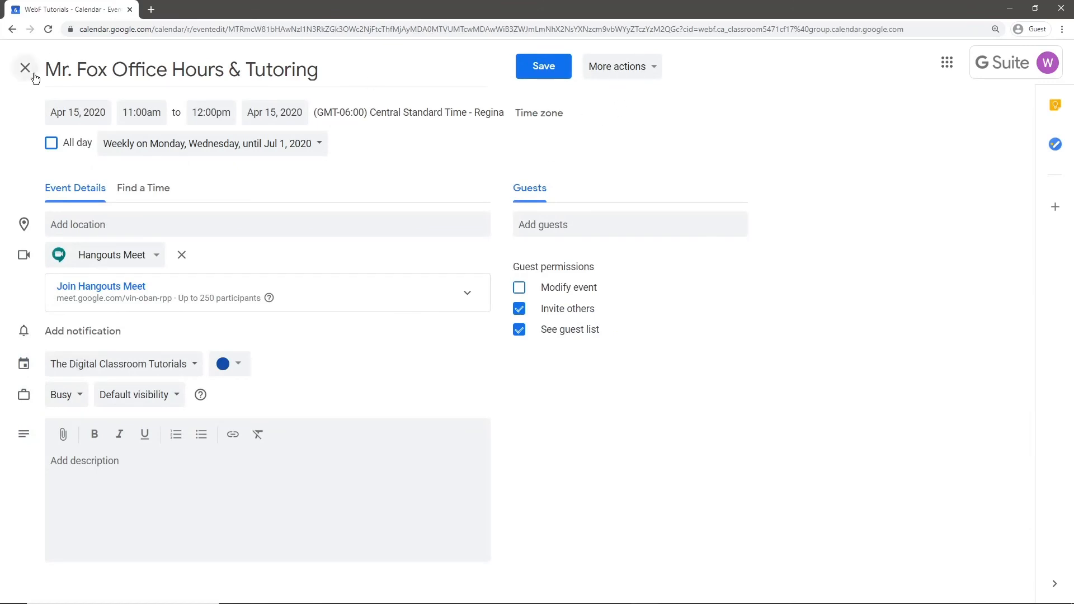
click(25, 68)
click(648, 332)
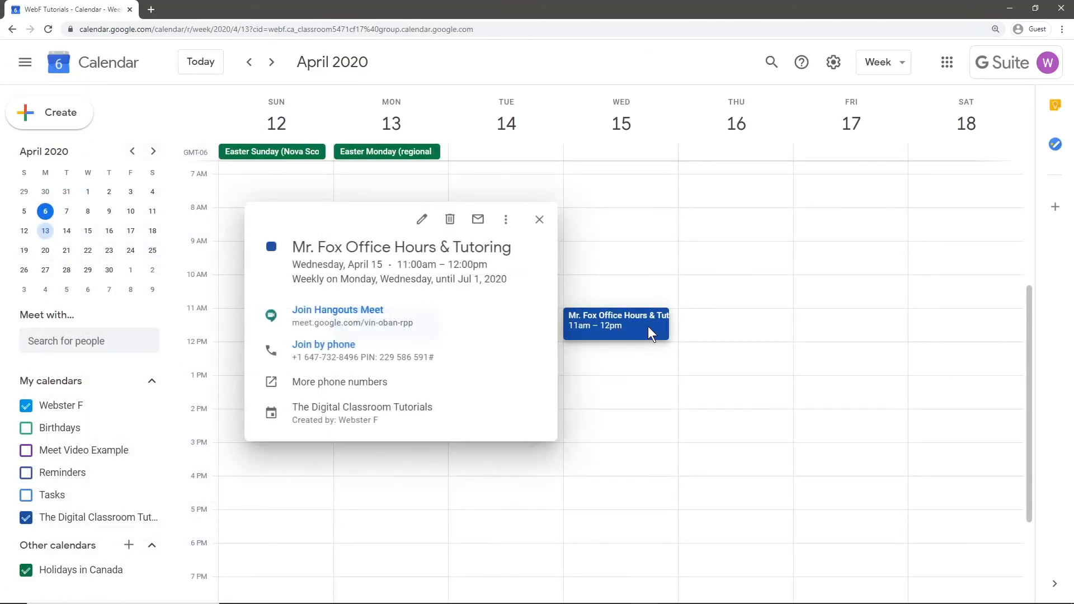
click(450, 220)
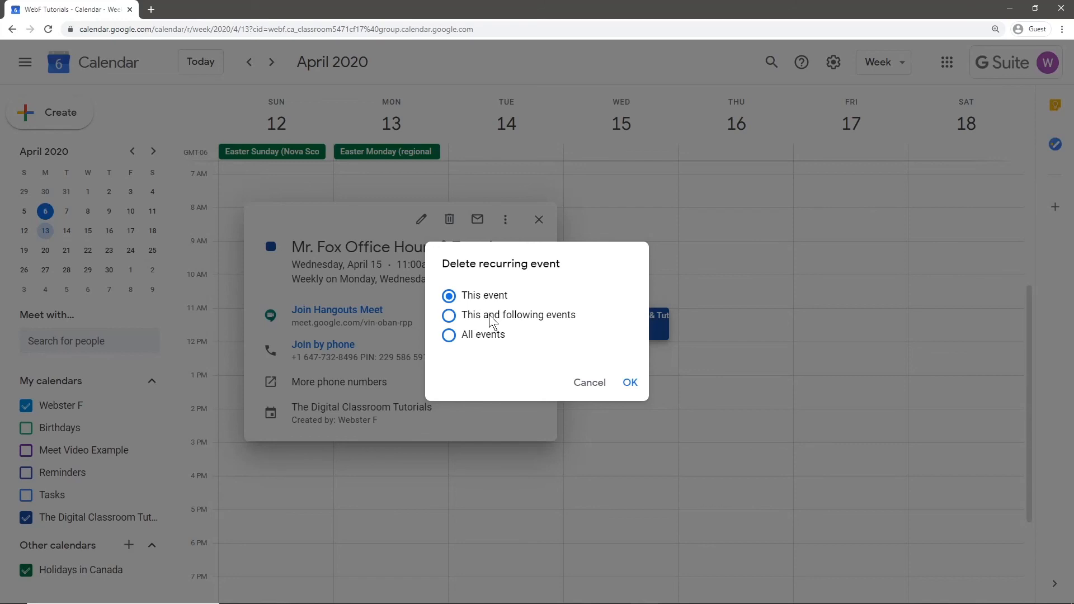
click(631, 384)
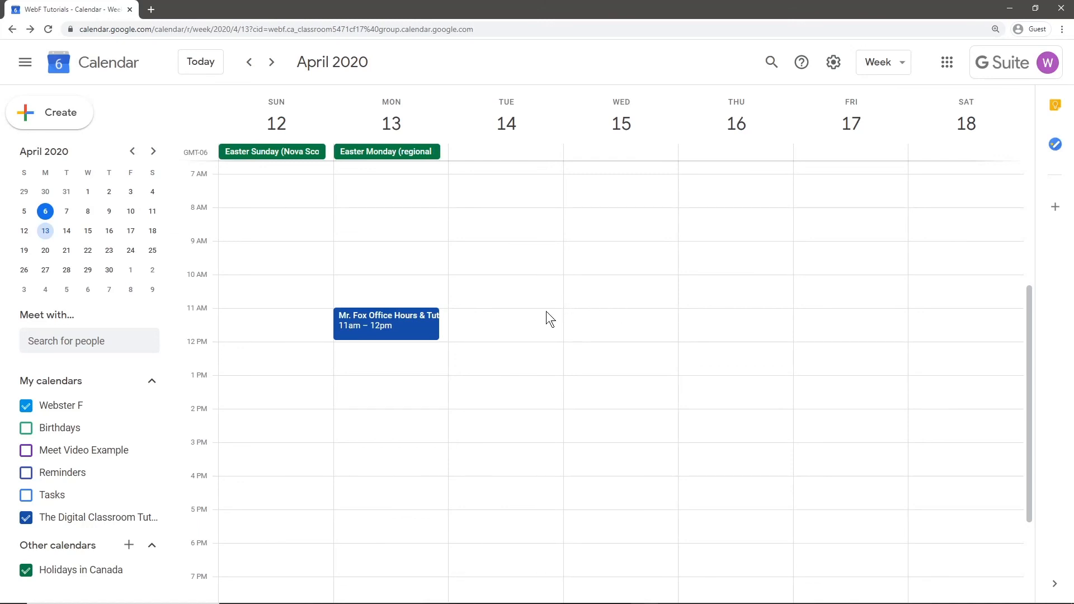
click(394, 327)
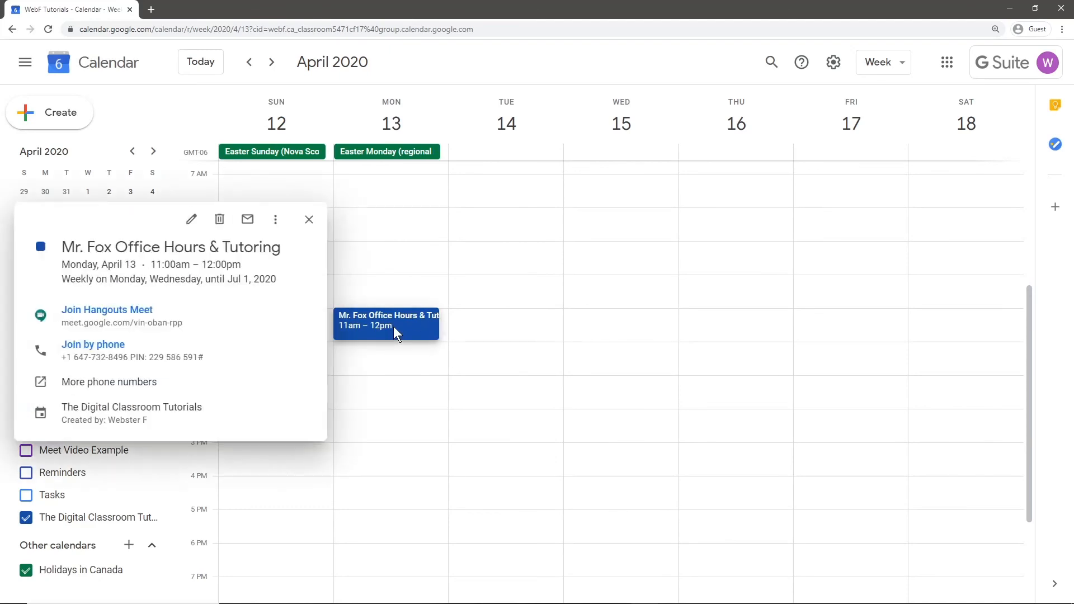
click(190, 221)
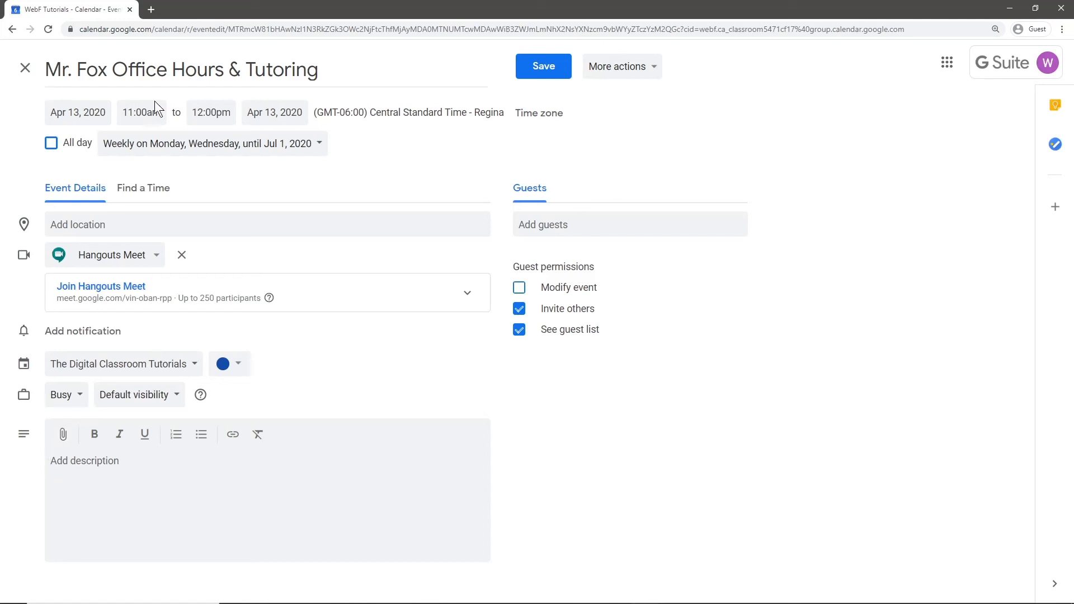
click(29, 72)
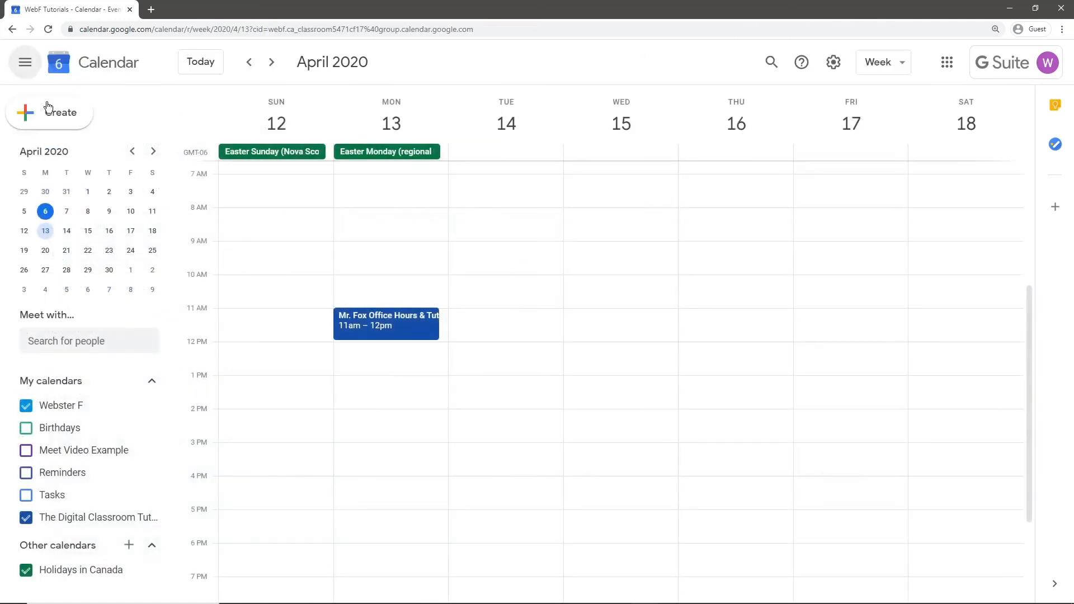